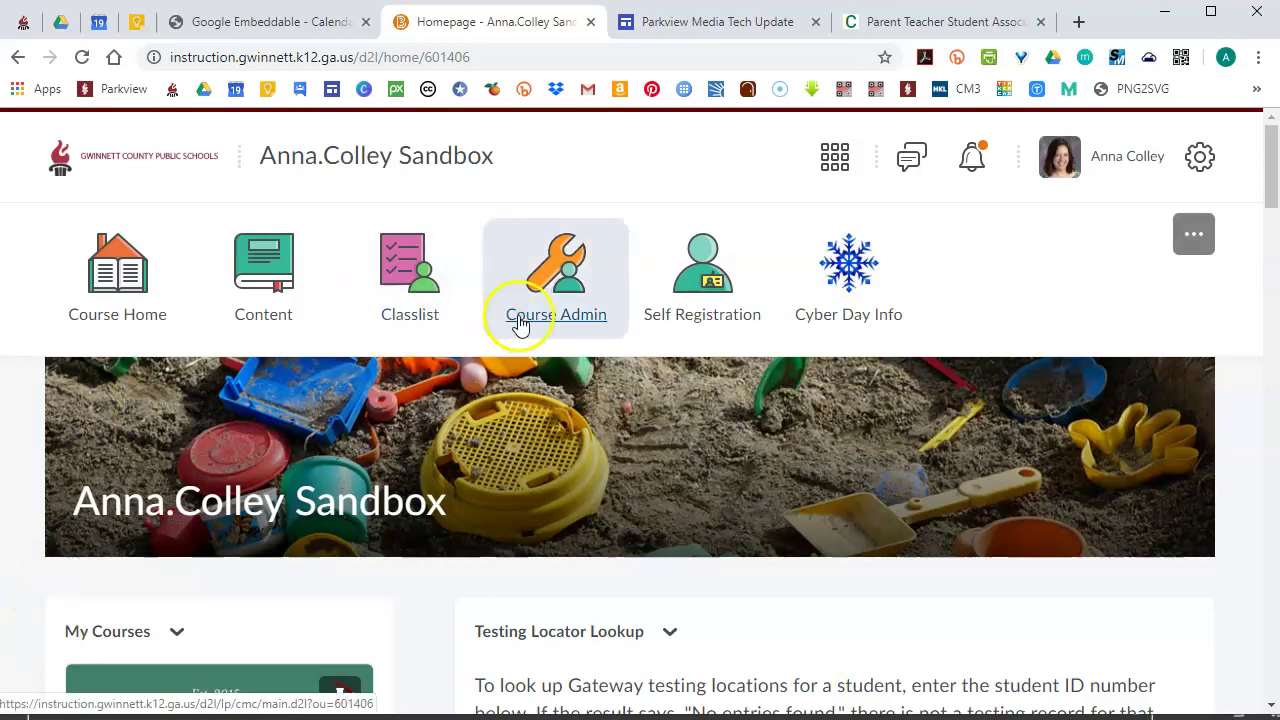
List the Course Administration tools by Name and scroll down to Widgets
left_click(565, 287)
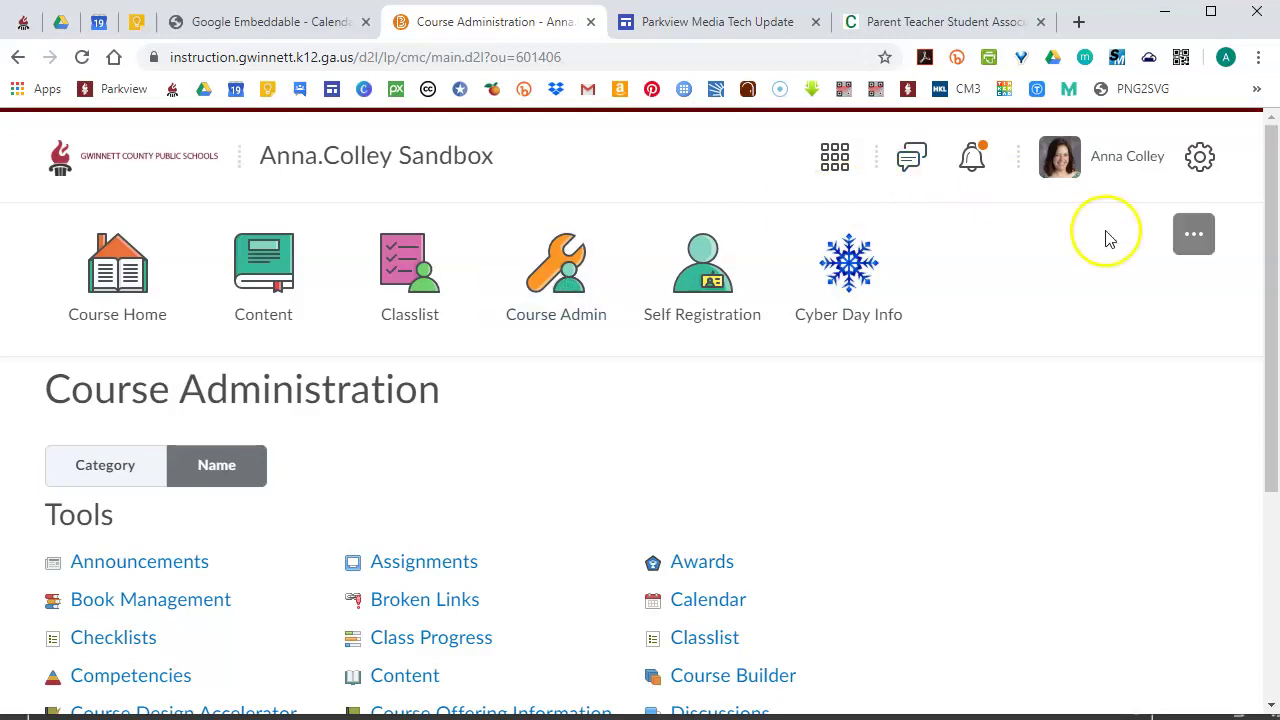
left_click_drag(1272, 302, 1270, 422)
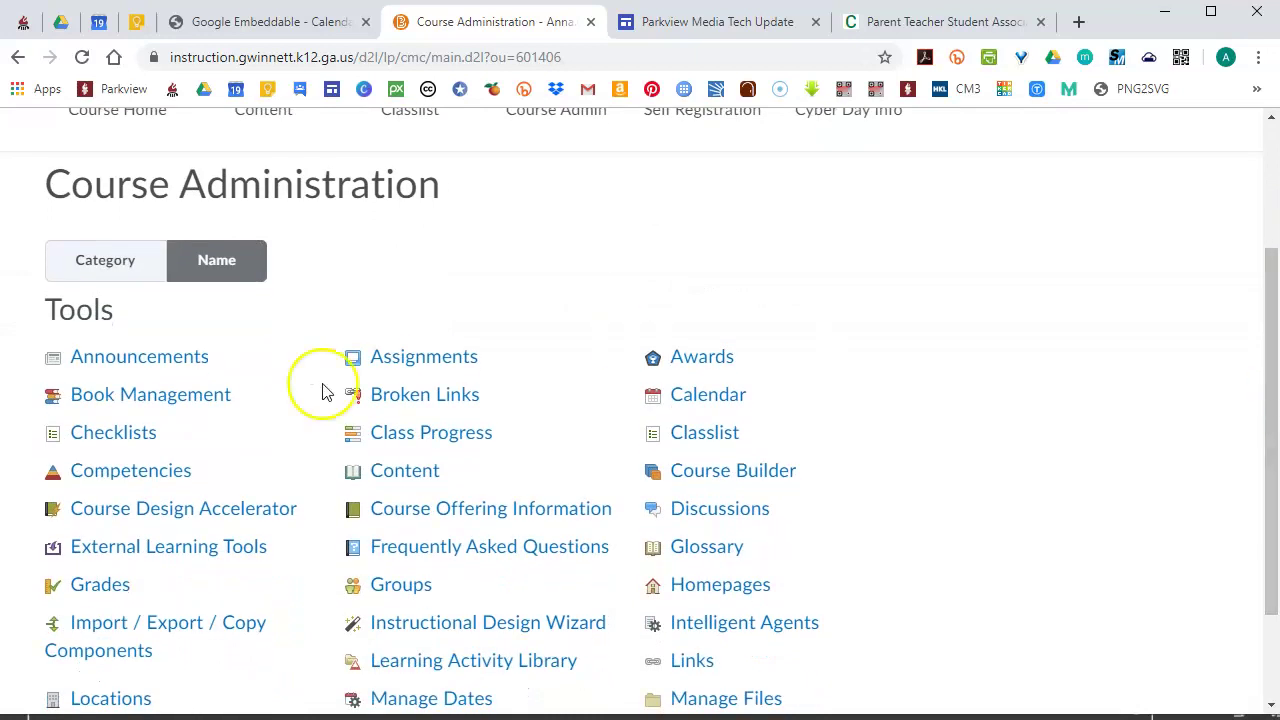
left_click(243, 267)
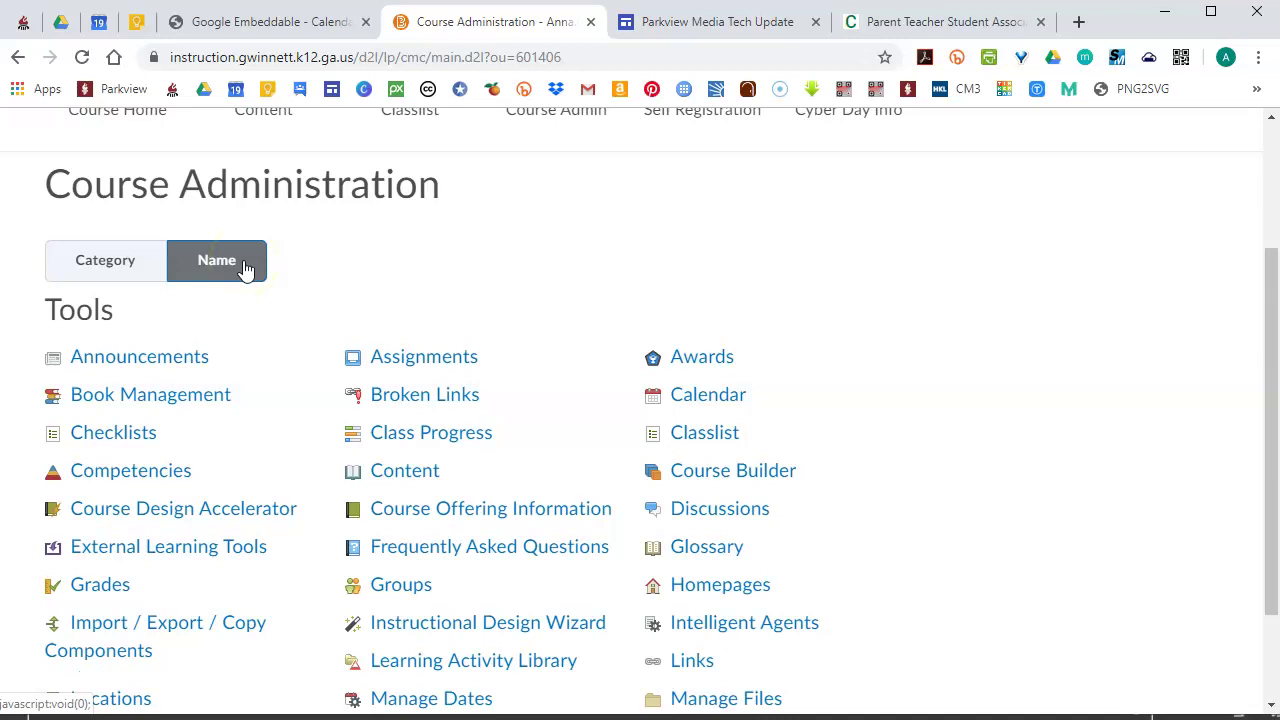
left_click(120, 273)
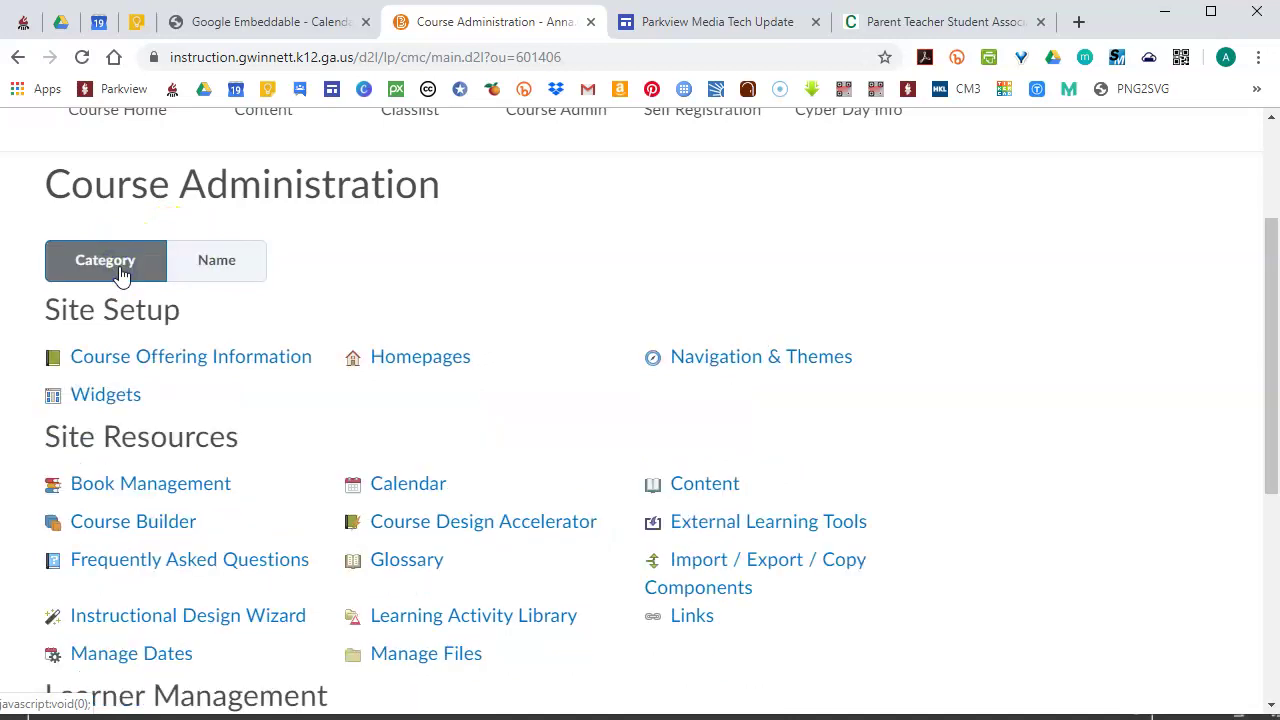
left_click(233, 246)
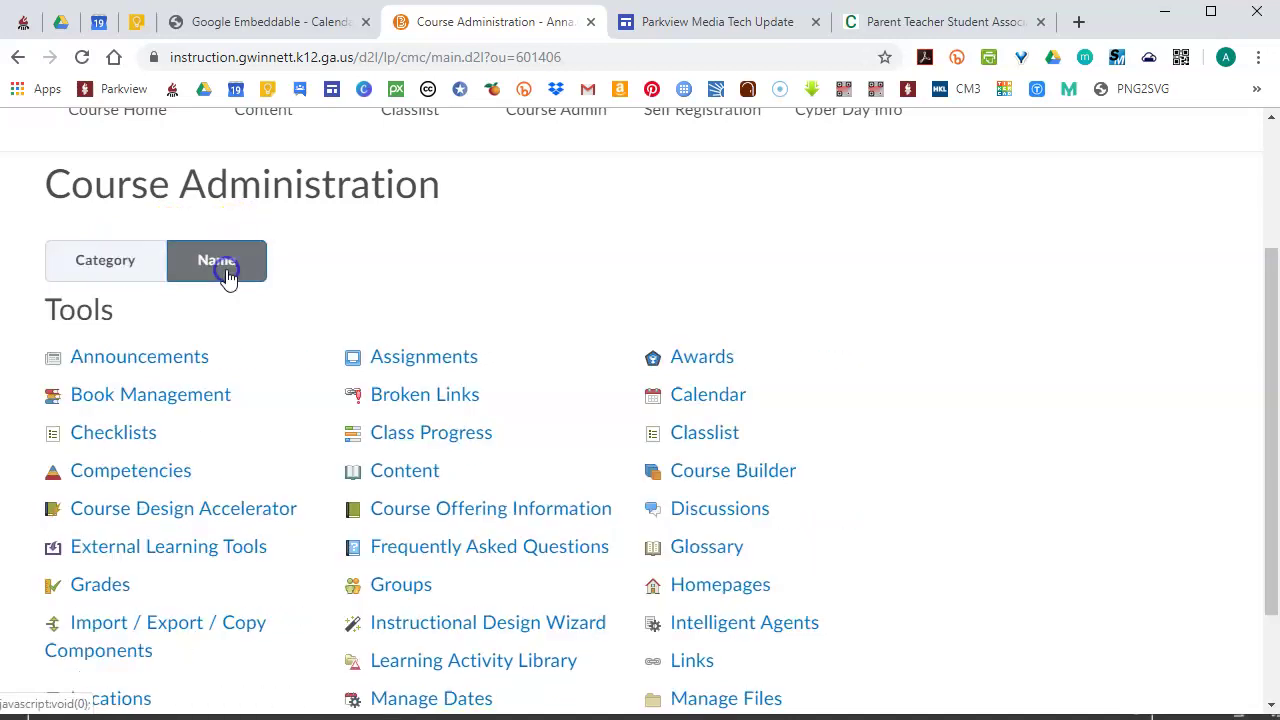
left_click(1100, 276)
left_click_drag(1268, 288, 1263, 457)
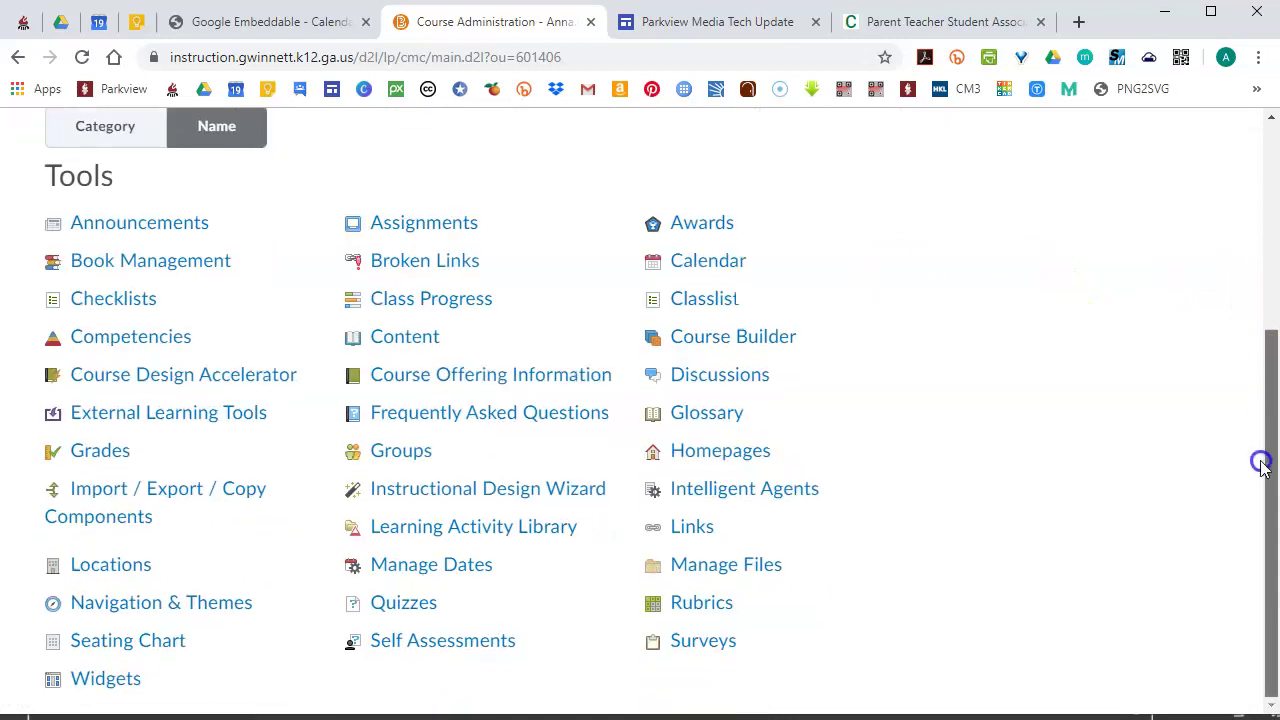
Open Widgets and scroll to the Custom Widget List
left_click(124, 683)
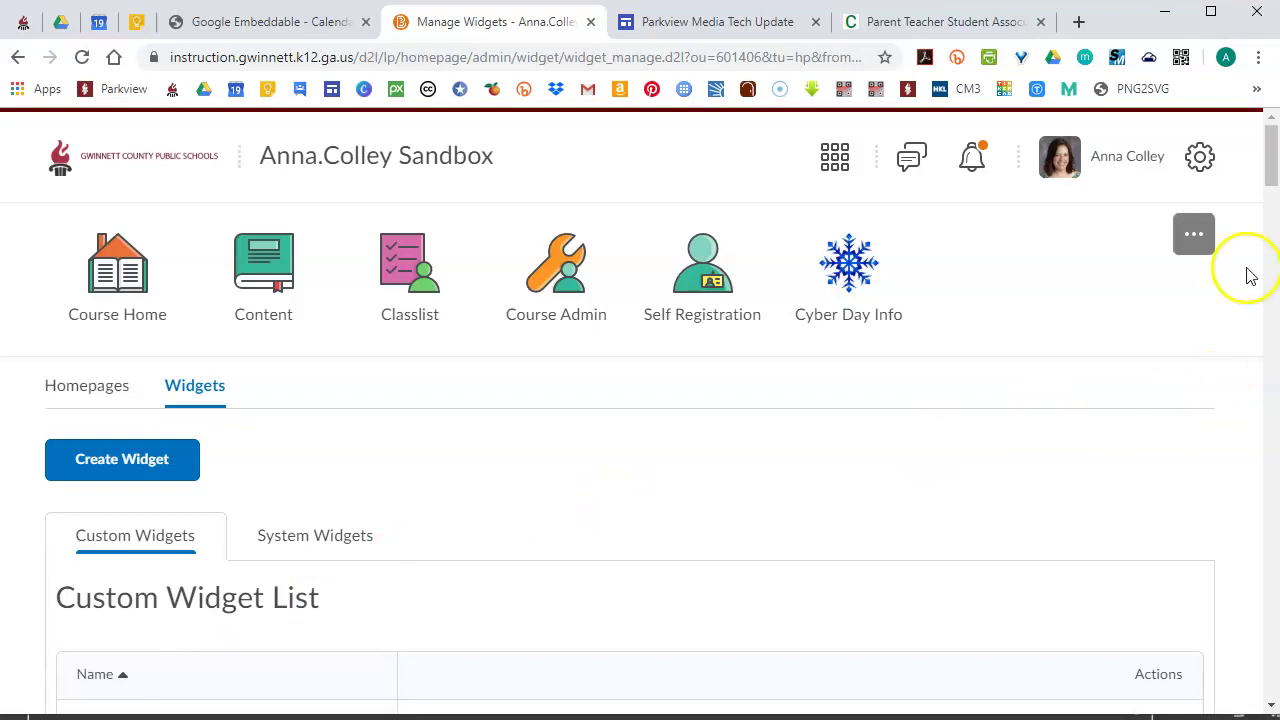
mouse_move(1264, 181)
left_mouse_down()
mouse_move(1270, 204)
mouse_move(1269, 187)
left_mouse_up()
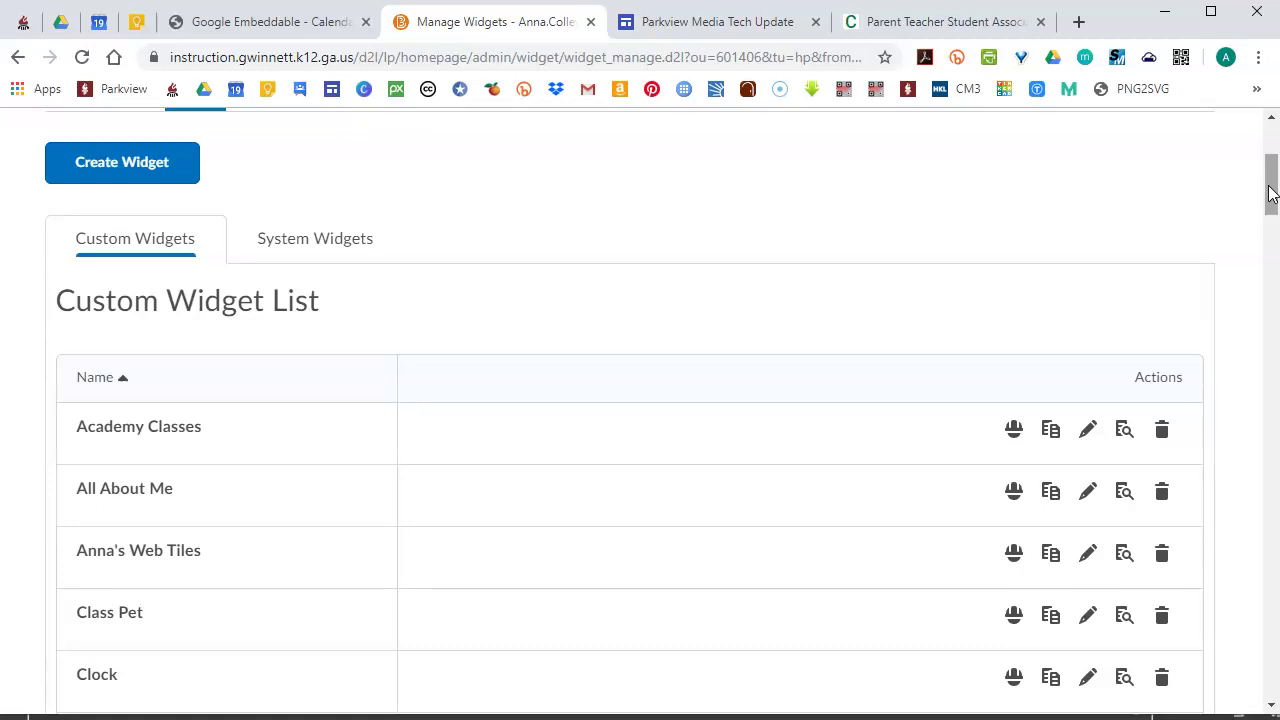
Create a new widget named 'Google Calendar' and move to its empty Description field
left_click(155, 170)
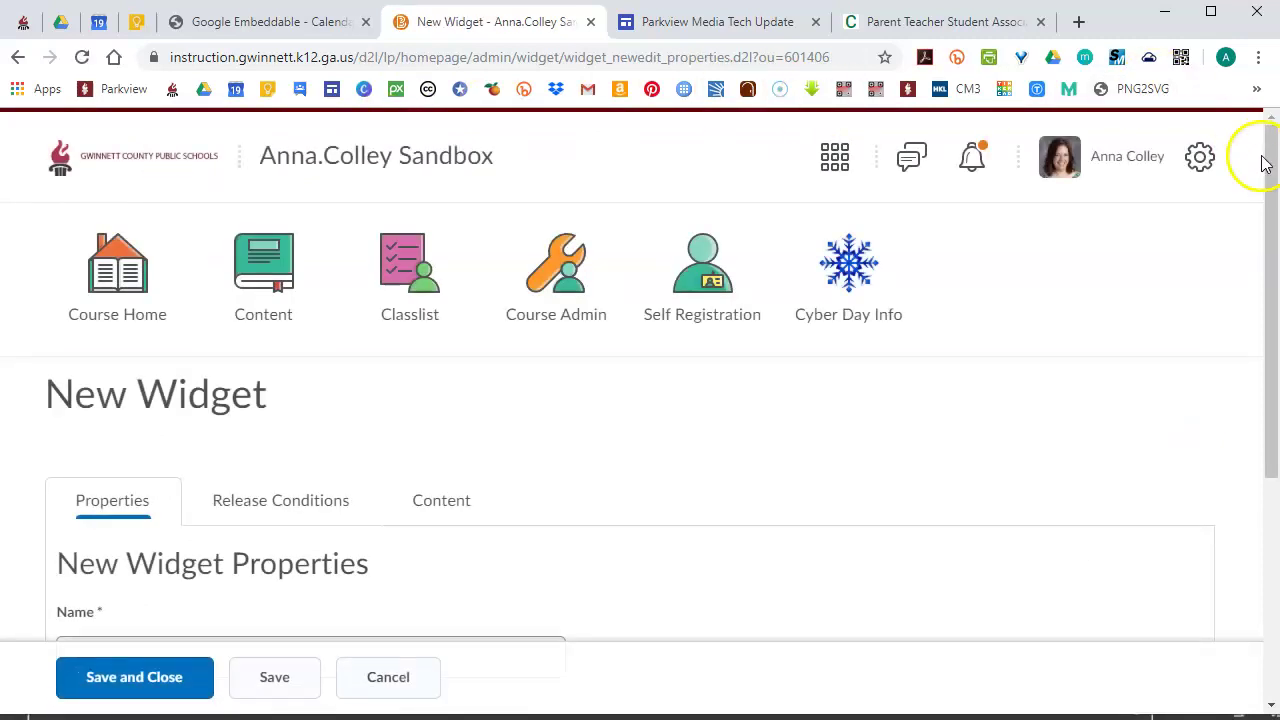
left_click_drag(1266, 160, 1260, 337)
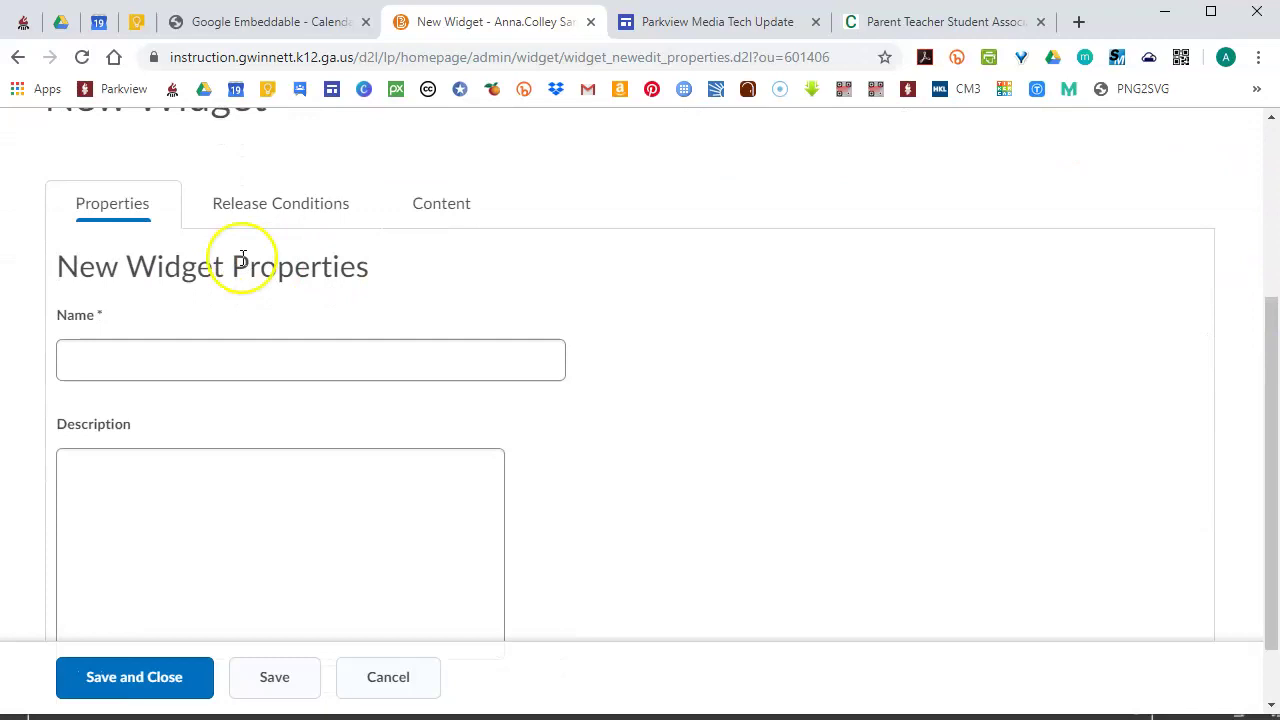
left_click(140, 363)
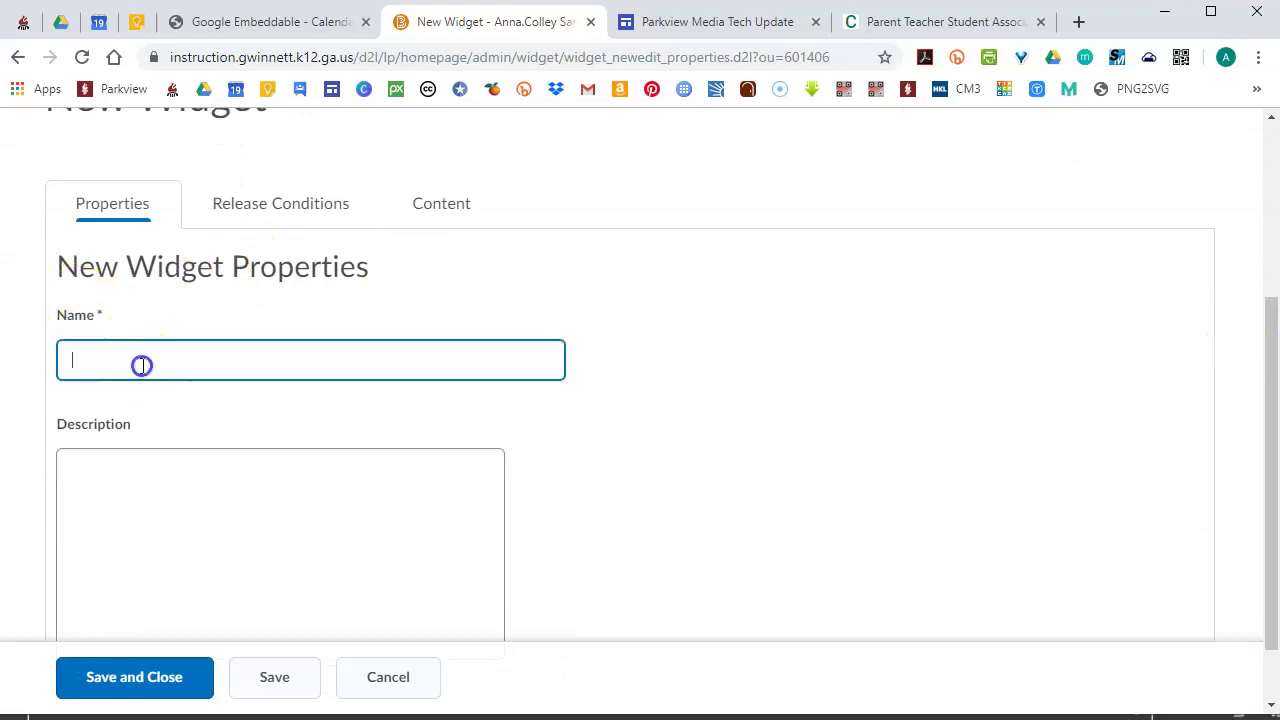
type("Google C")
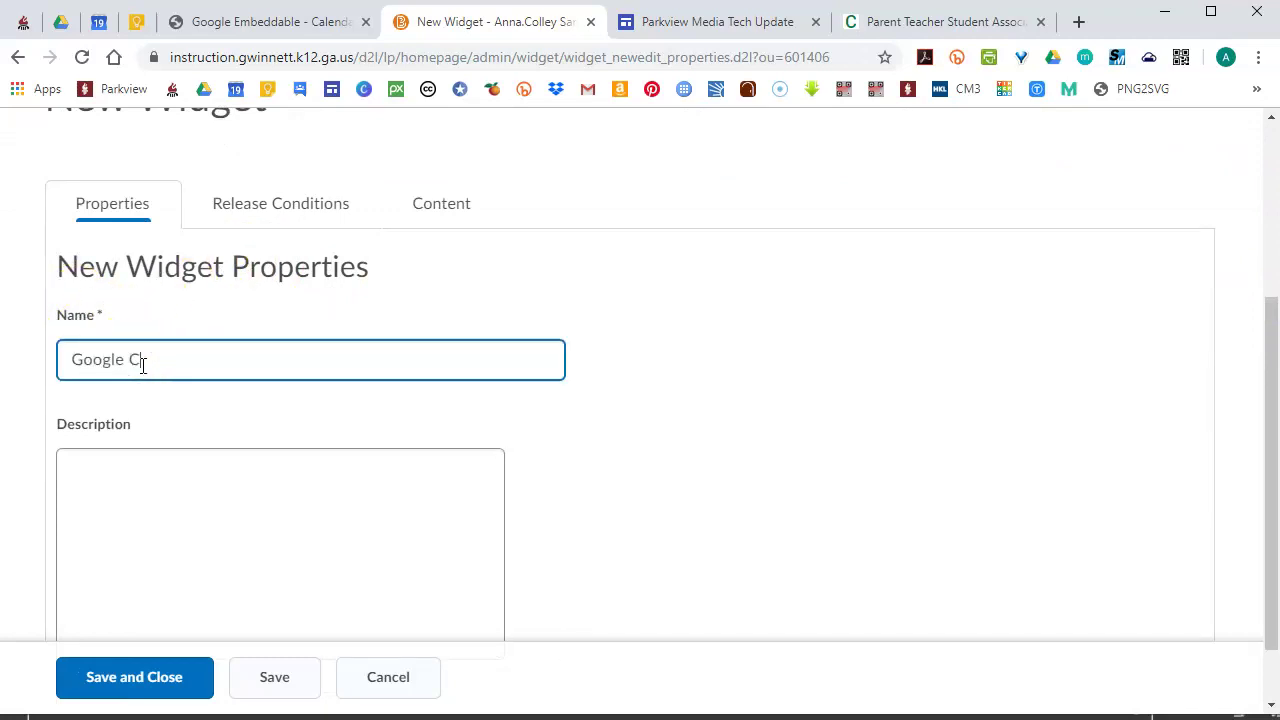
type("alendar")
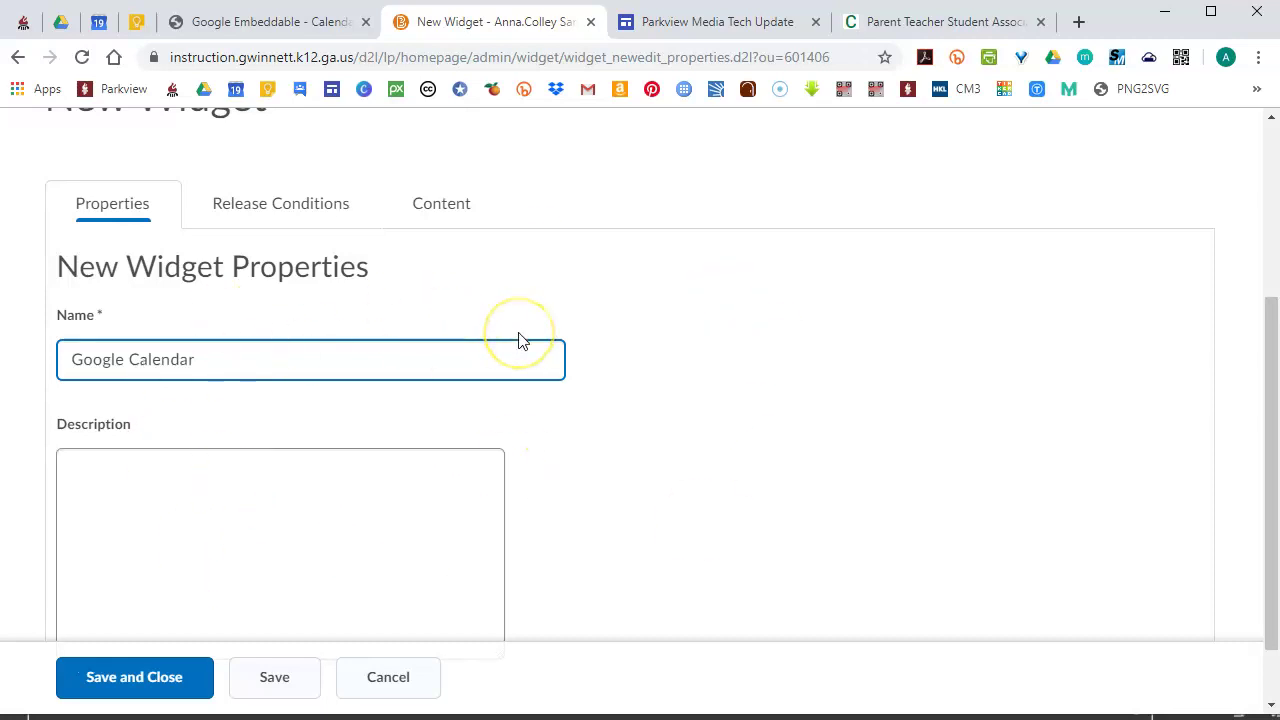
left_click(213, 531)
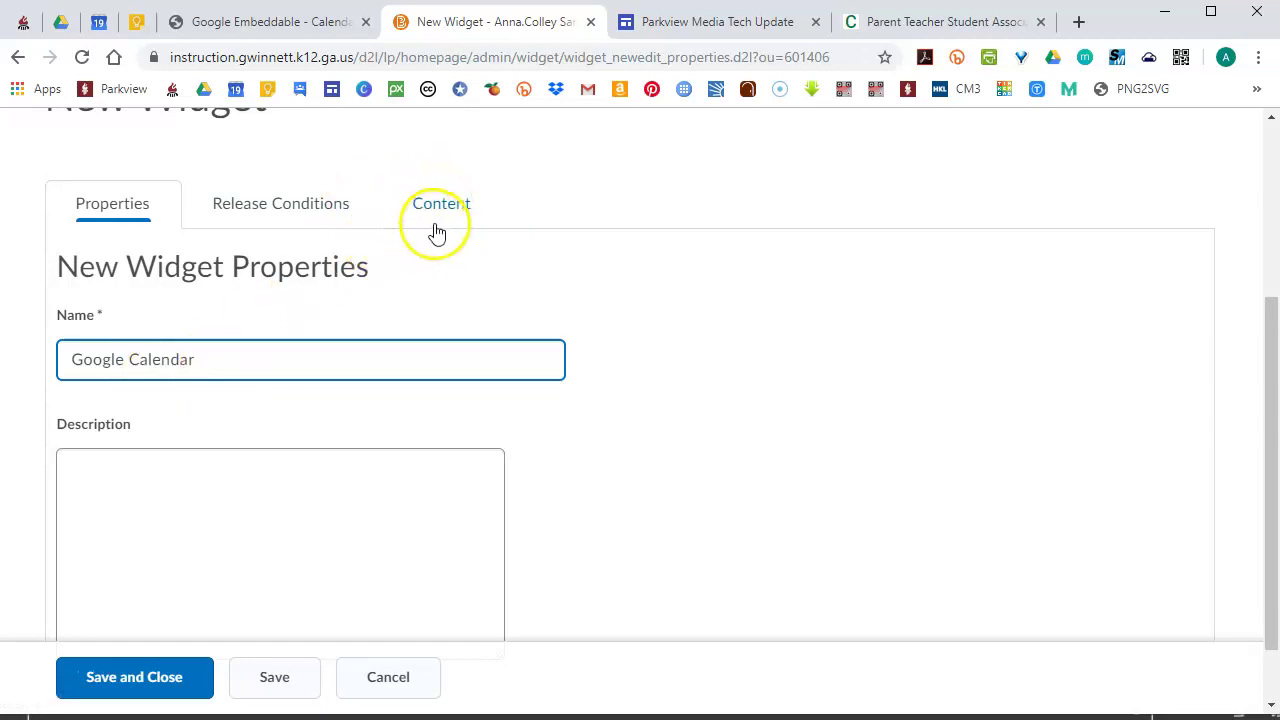
Save the Google Calendar widget and scroll to its empty Widget Content editor
left_click(438, 212)
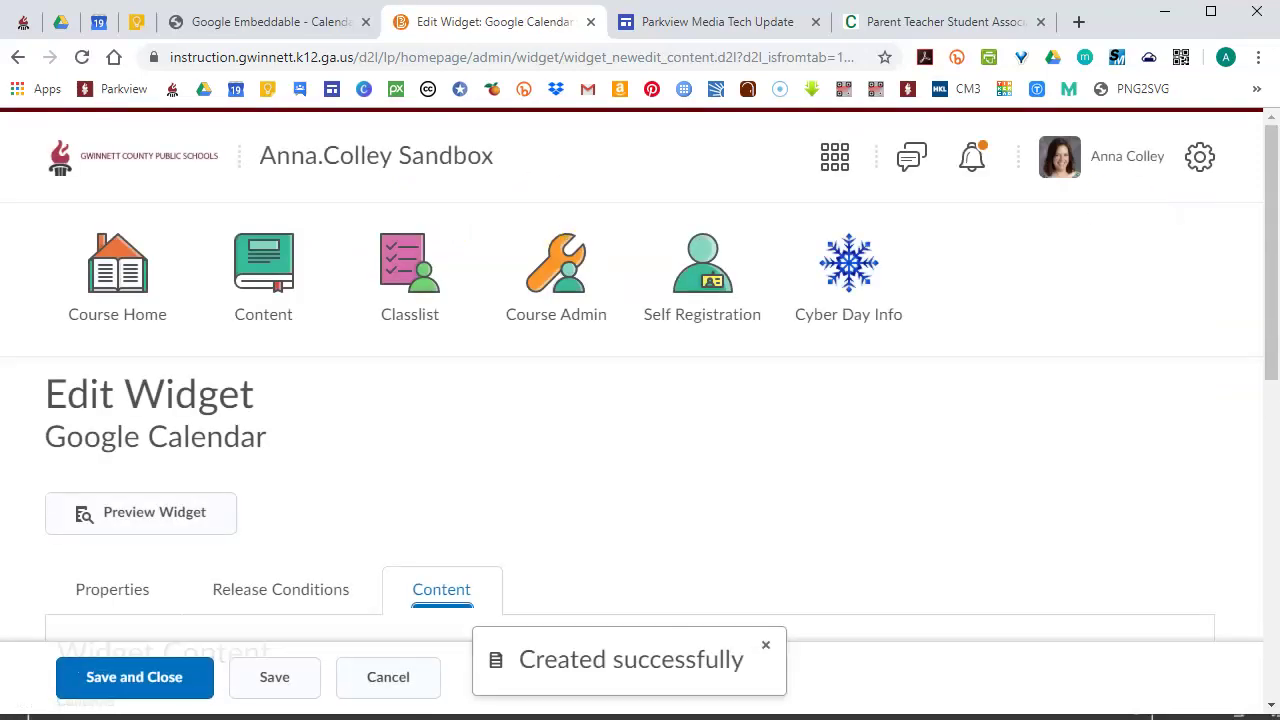
left_click_drag(1258, 186, 1271, 371)
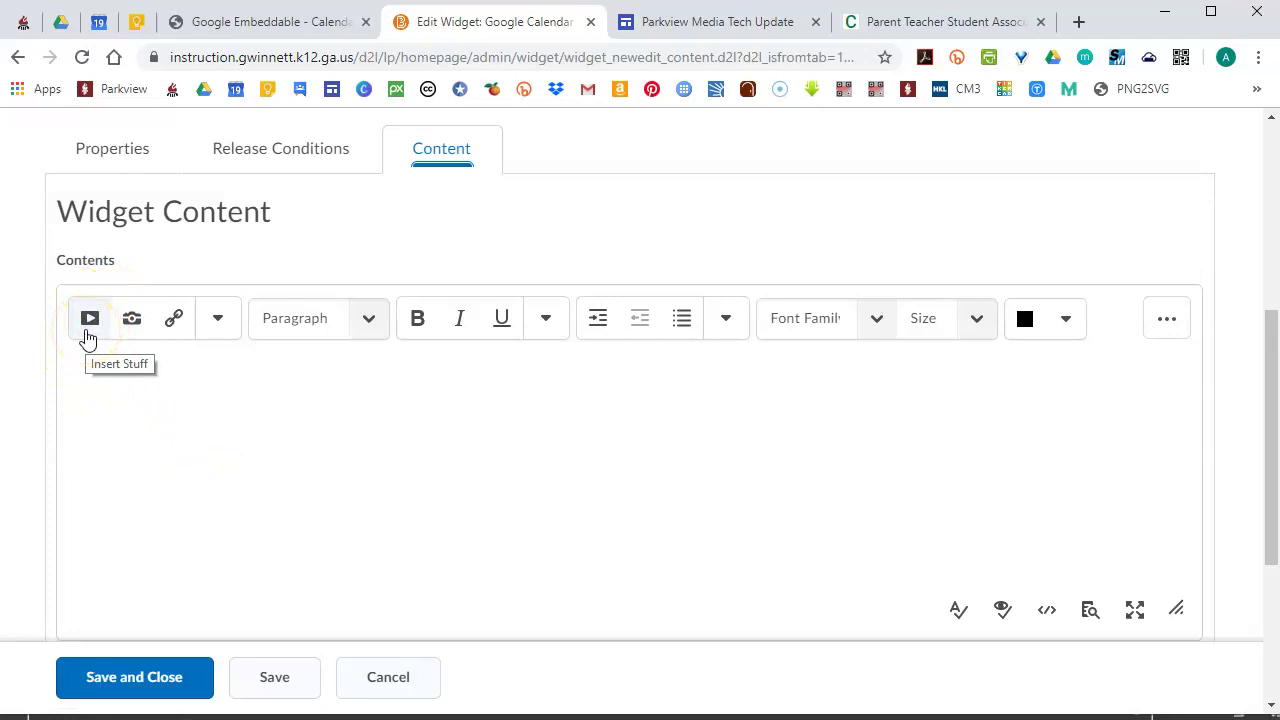
Choose Enter Embed Code from the Insert Stuff source list
left_click(87, 335)
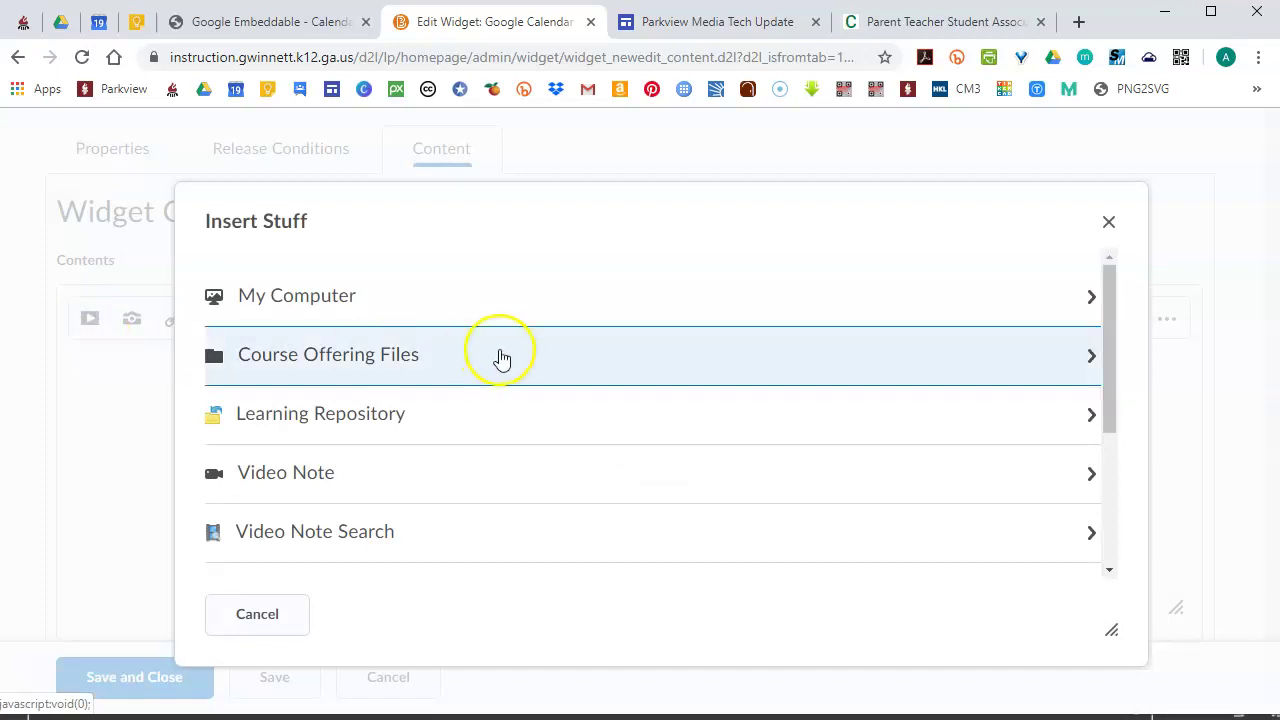
left_click_drag(1108, 303, 1097, 447)
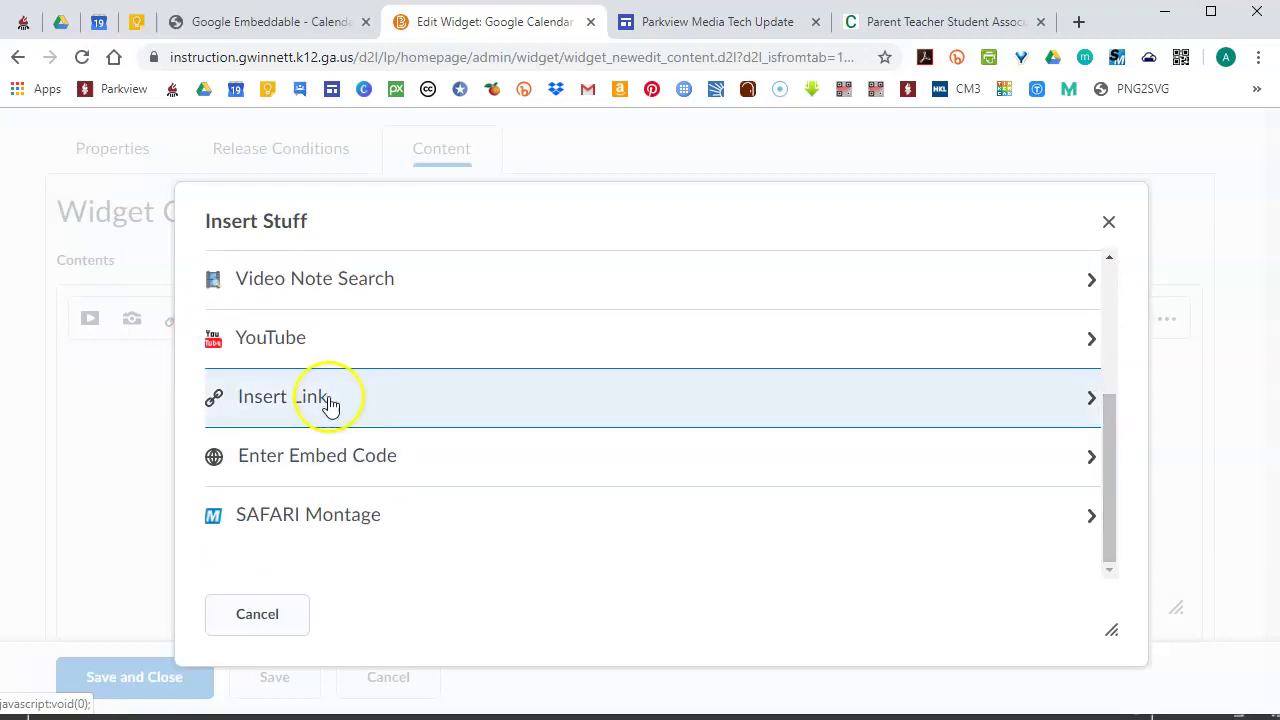
left_click(322, 462)
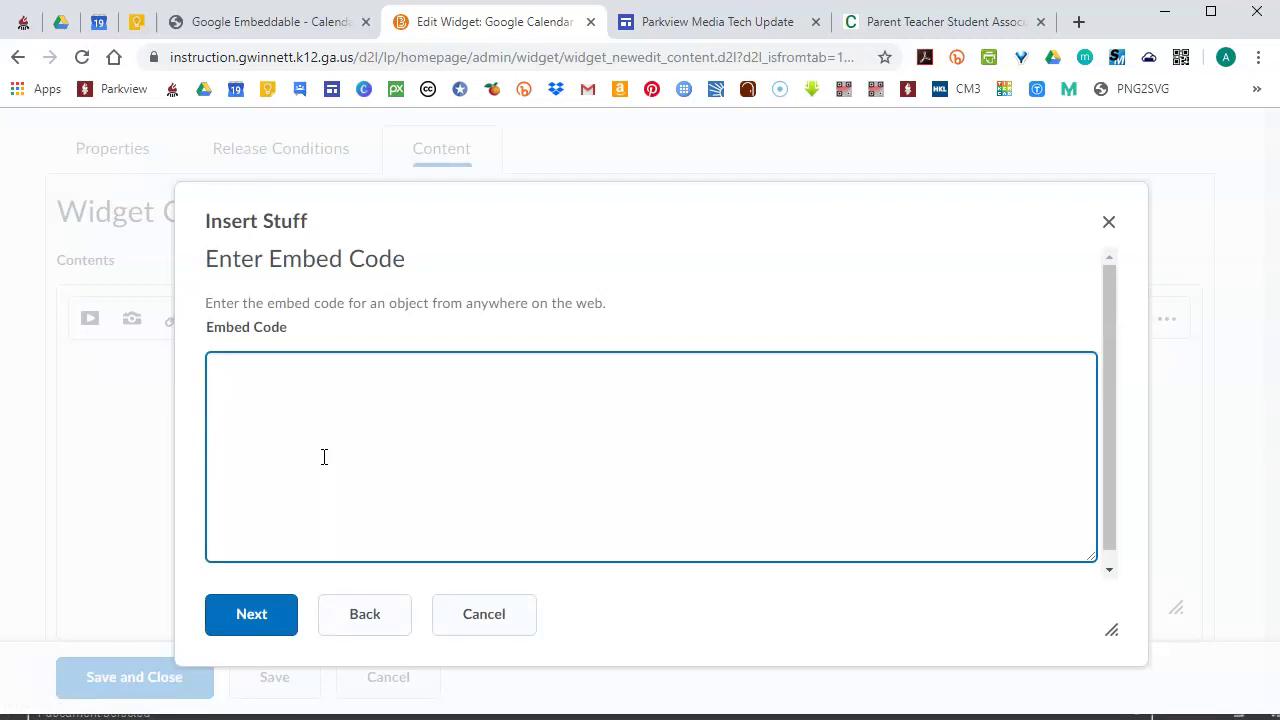
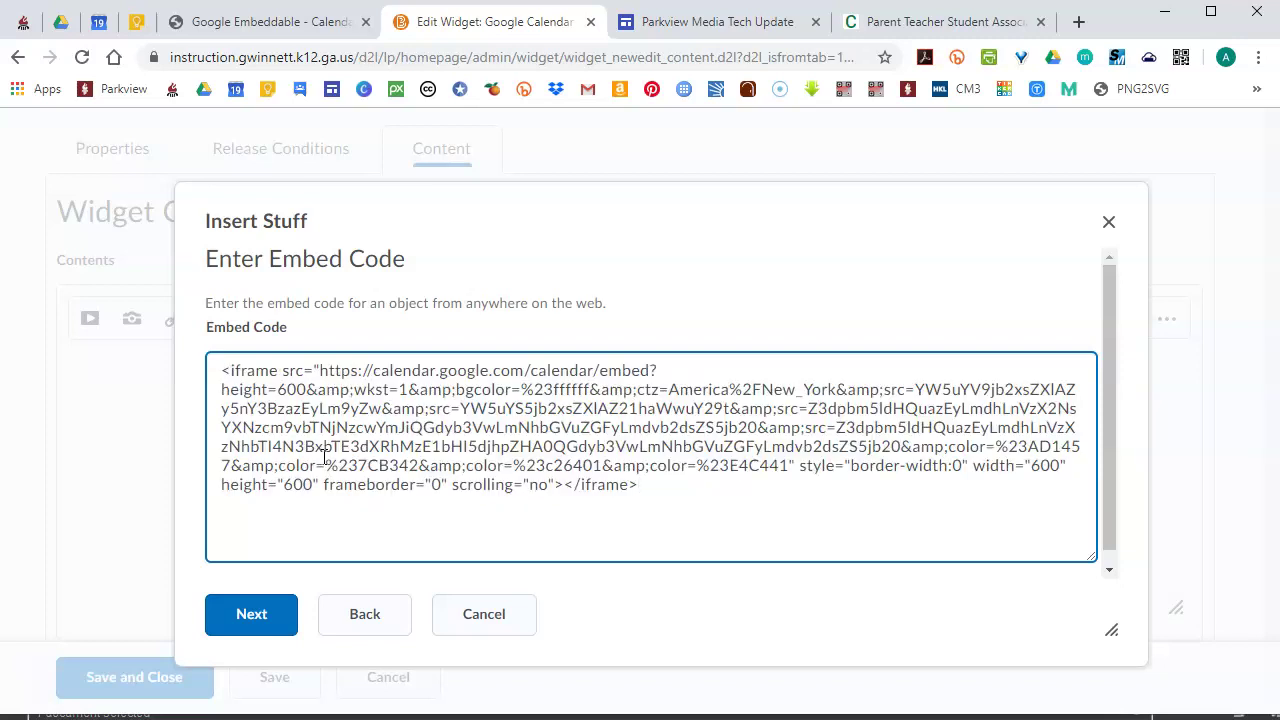
Paste the Google Calendar iframe code and preview the September 2019 calendar
right_click(680, 503)
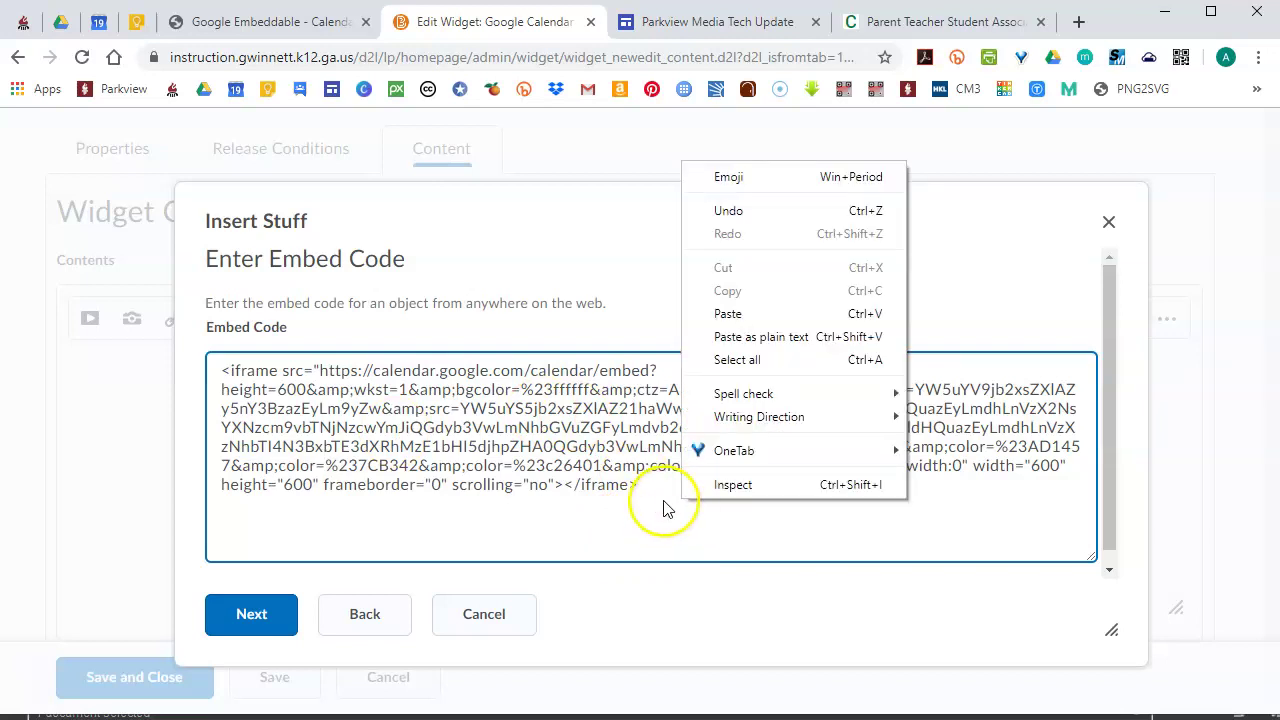
left_click(663, 503)
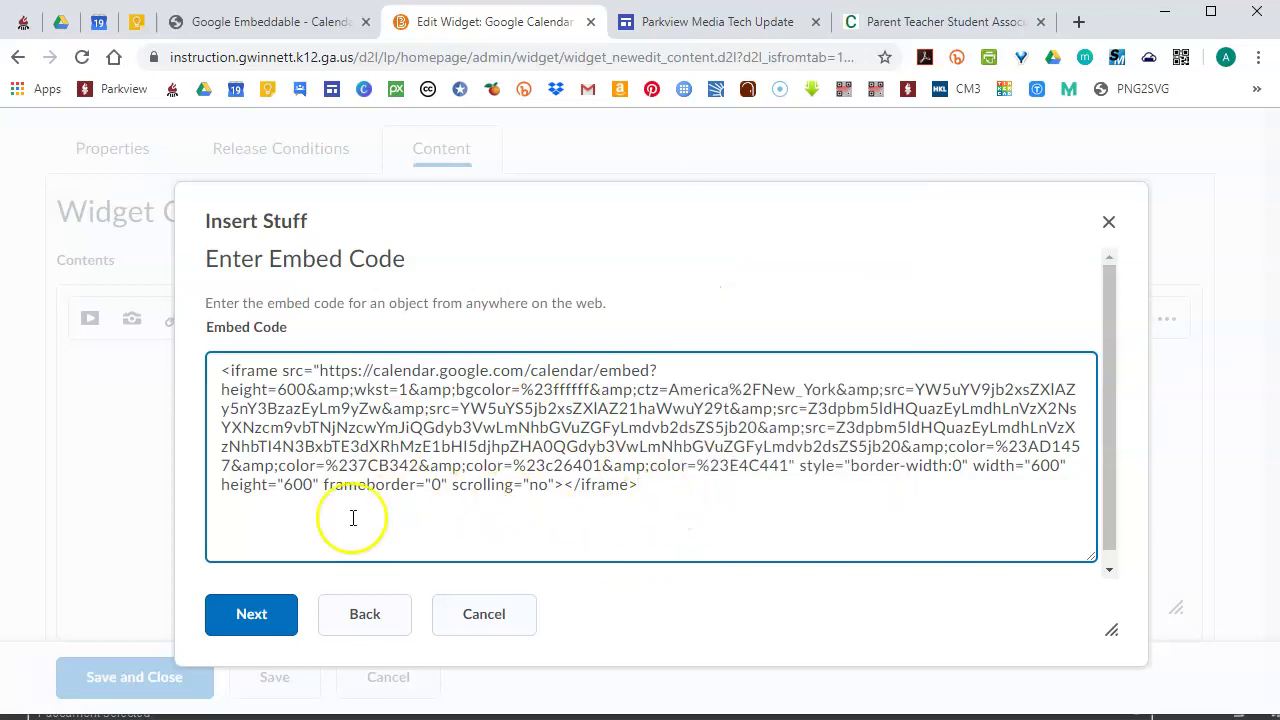
left_click(231, 632)
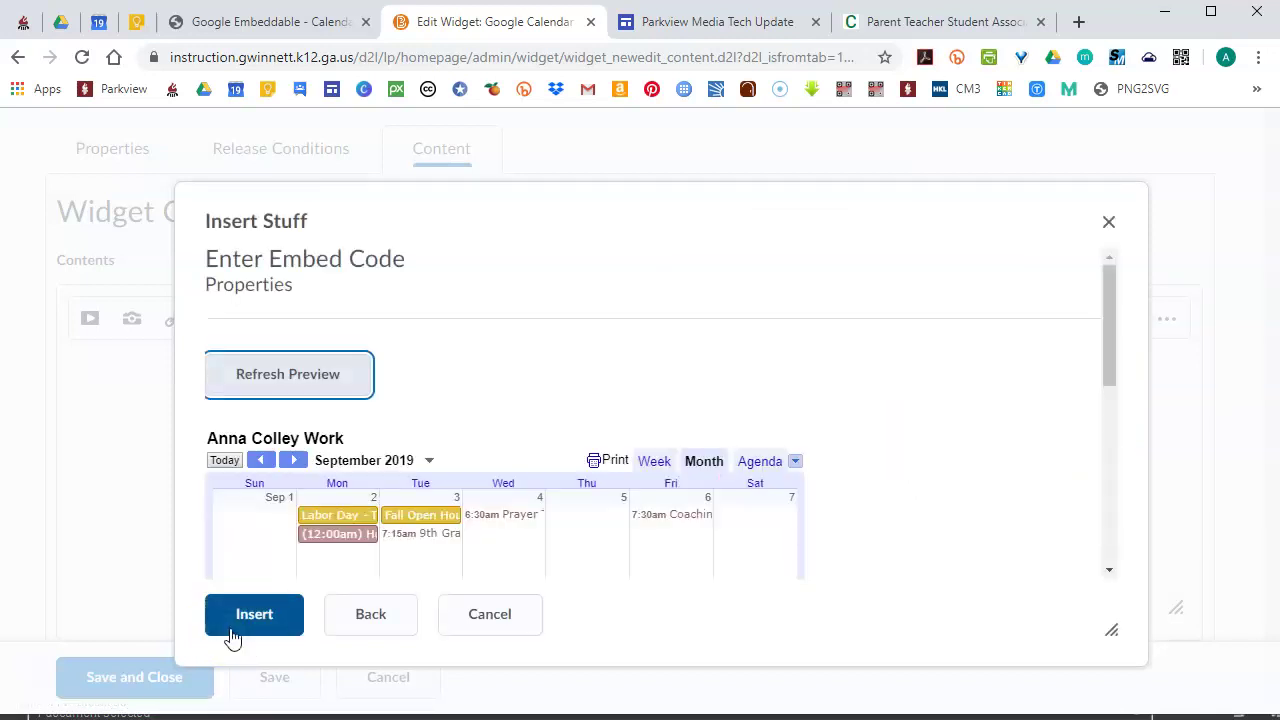
left_click_drag(1108, 337, 1100, 271)
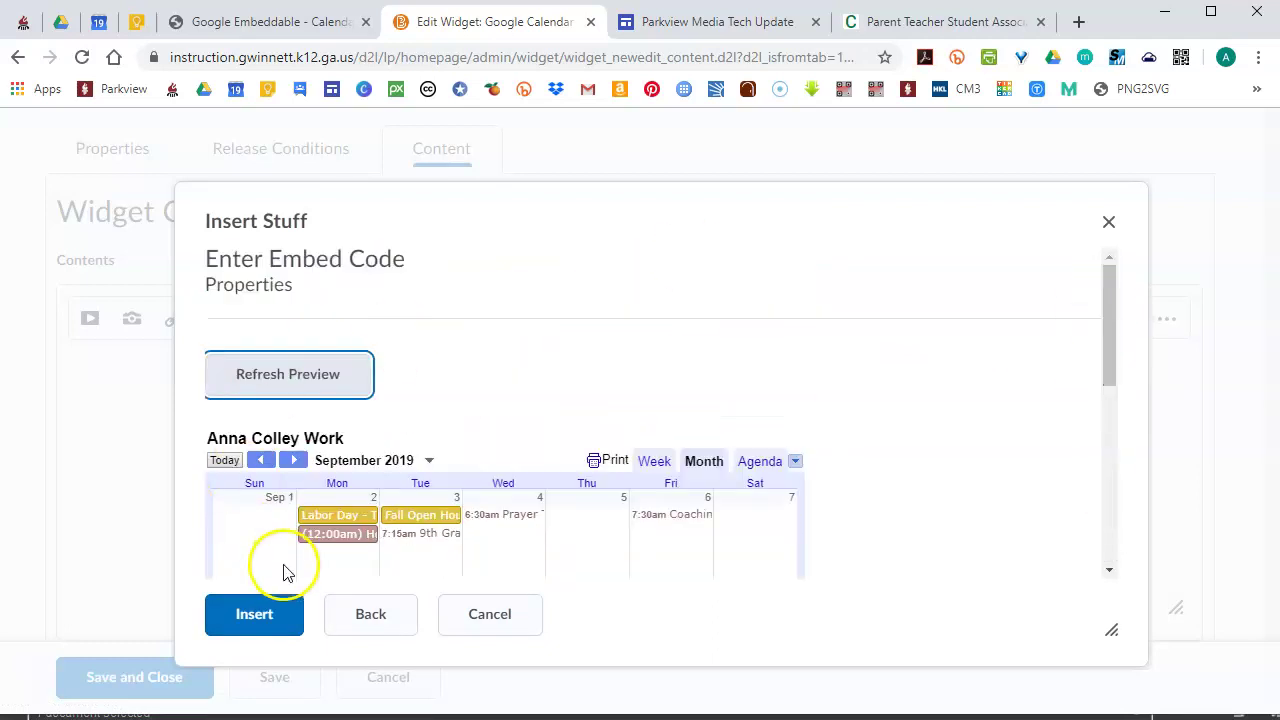
Insert the embedded calendar into the widget content, then save and close the widget
left_click(252, 614)
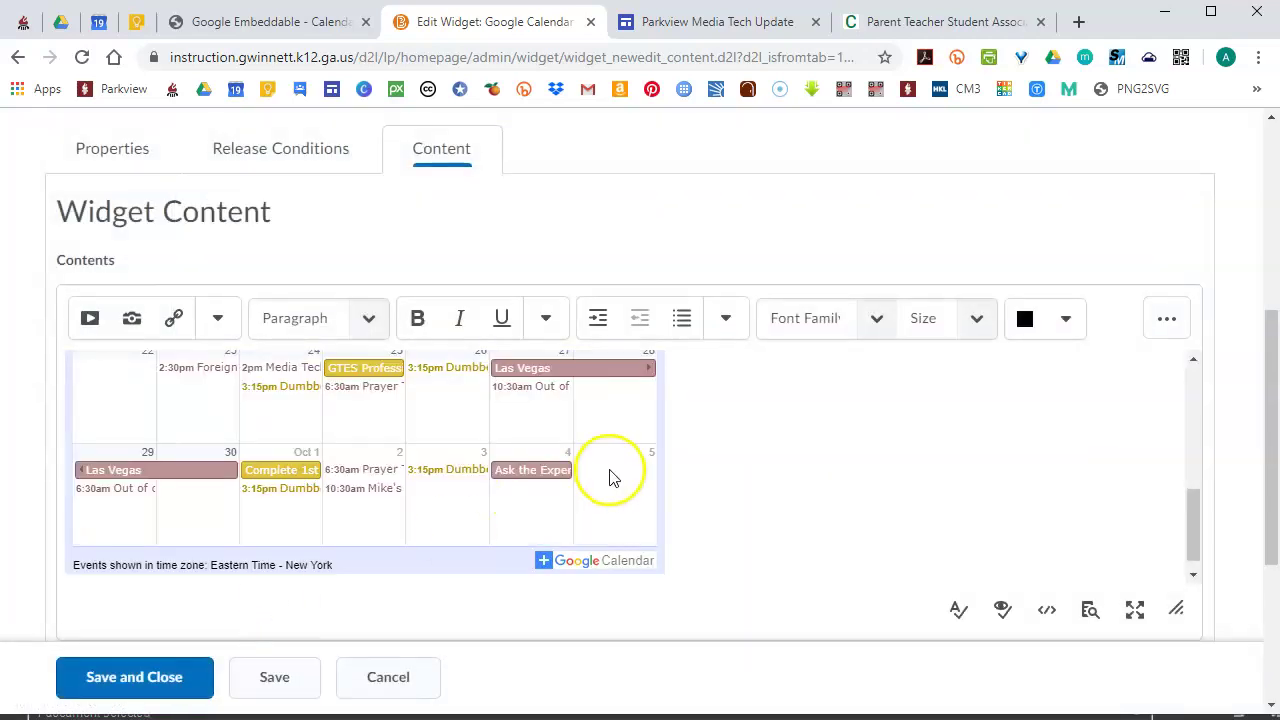
left_click(197, 696)
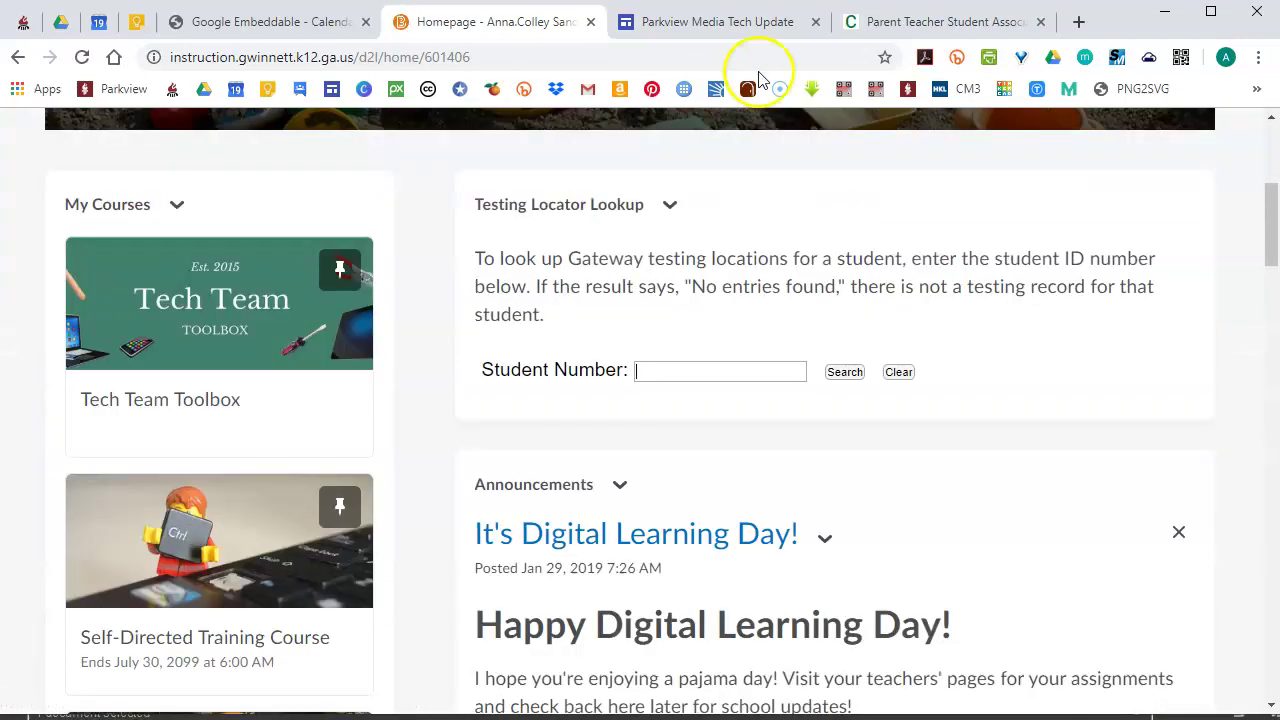
Go to Homepages in Course Admin and scroll to the homepage list
left_click_drag(1268, 213, 1268, 153)
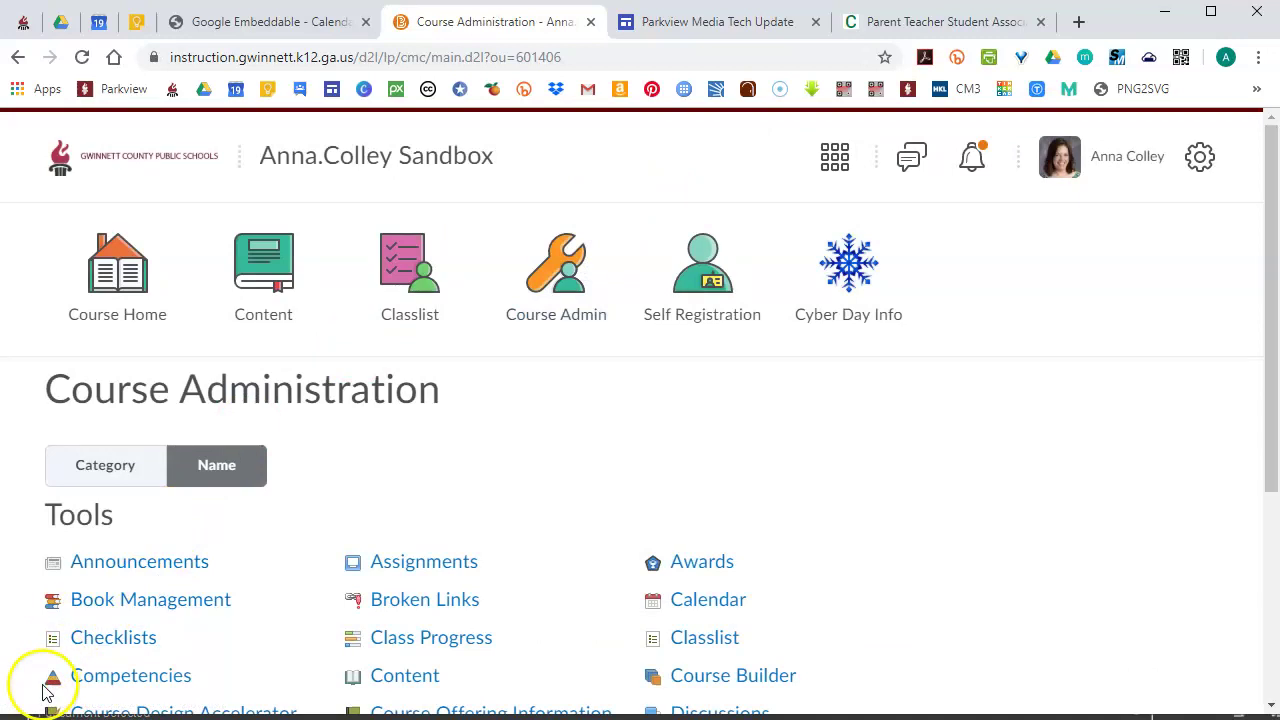
scroll(1255, 400, "down", 4)
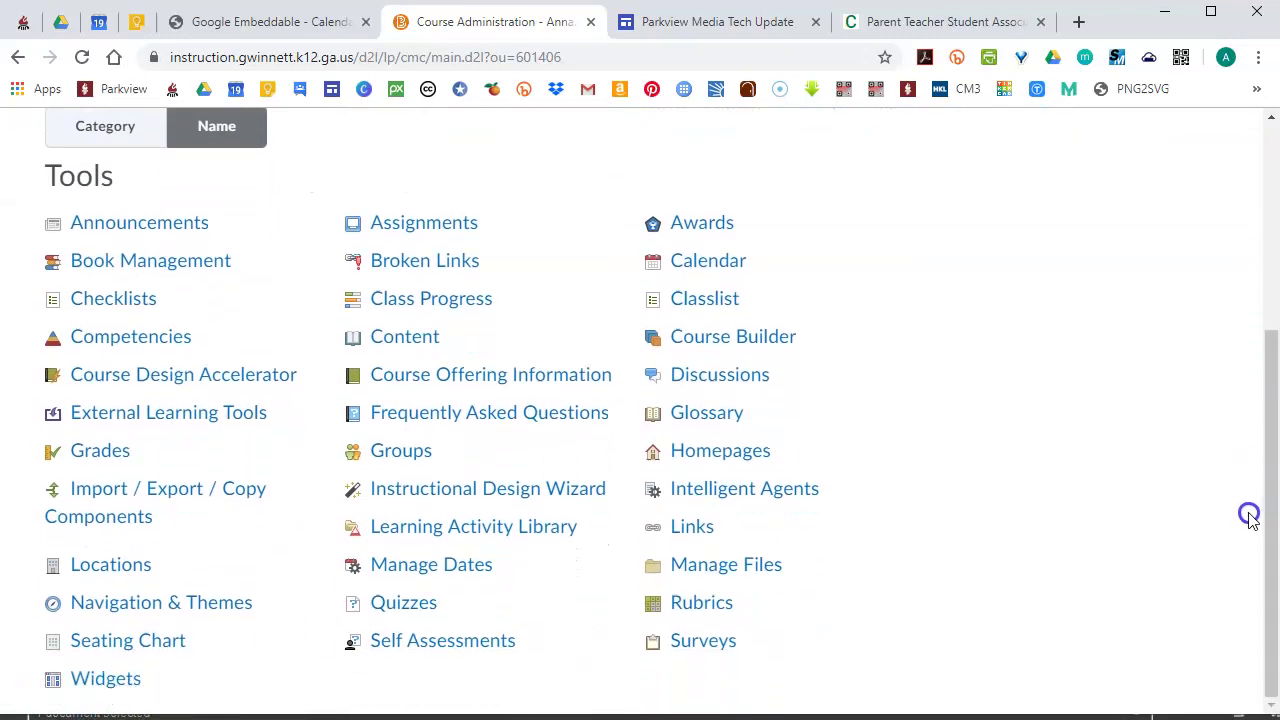
left_click(735, 457)
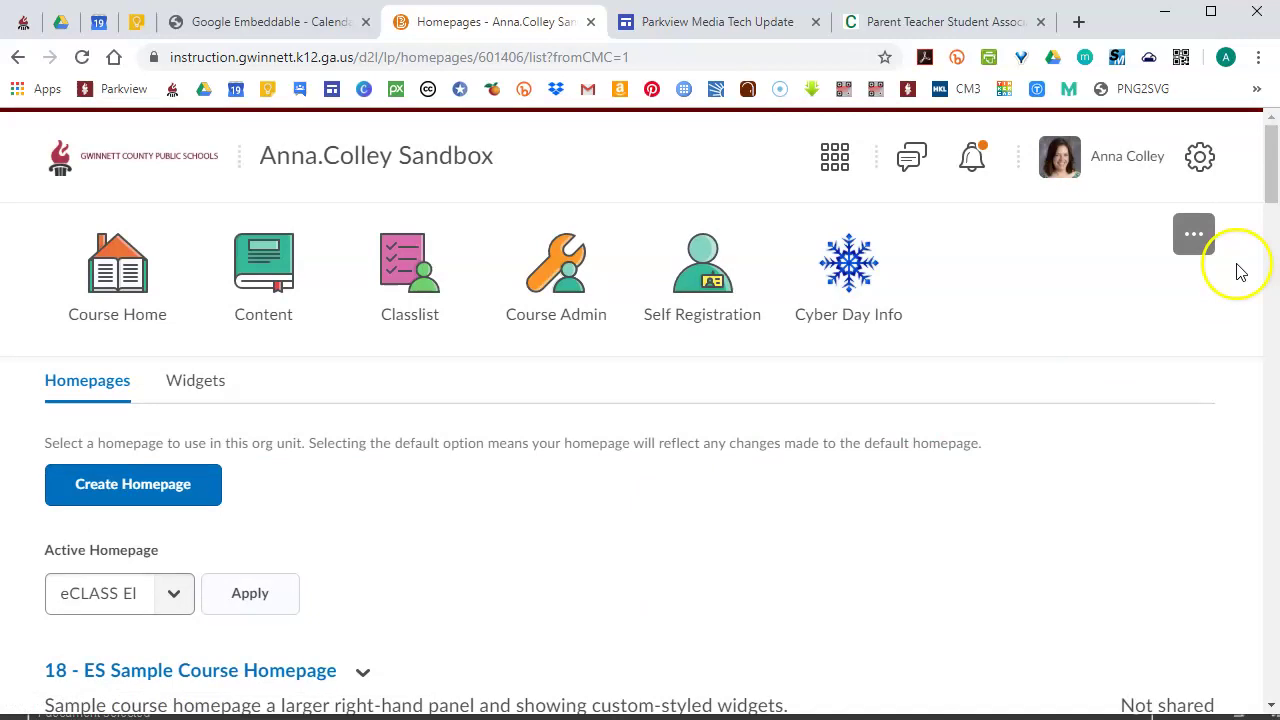
left_click(1270, 174)
left_click_drag(1270, 174, 1271, 434)
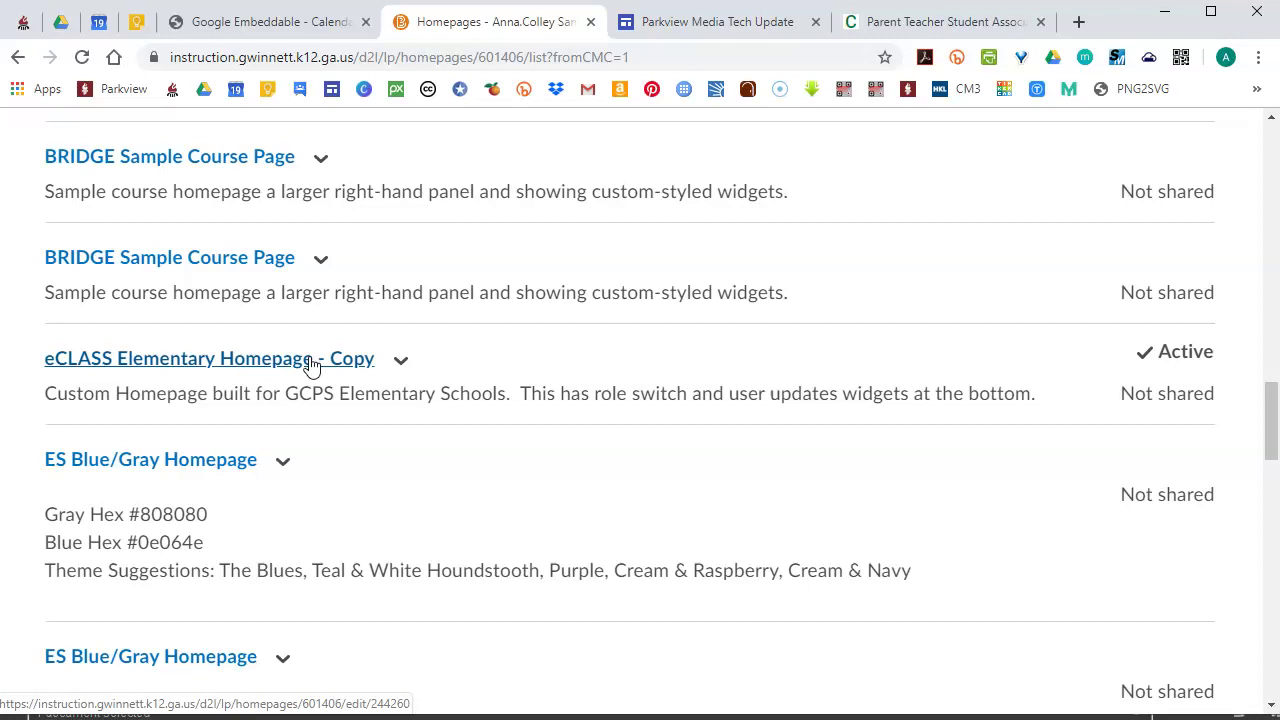
Edit eCLASS Elementary Homepage - Copy and scroll down to its widget panels
left_click(312, 362)
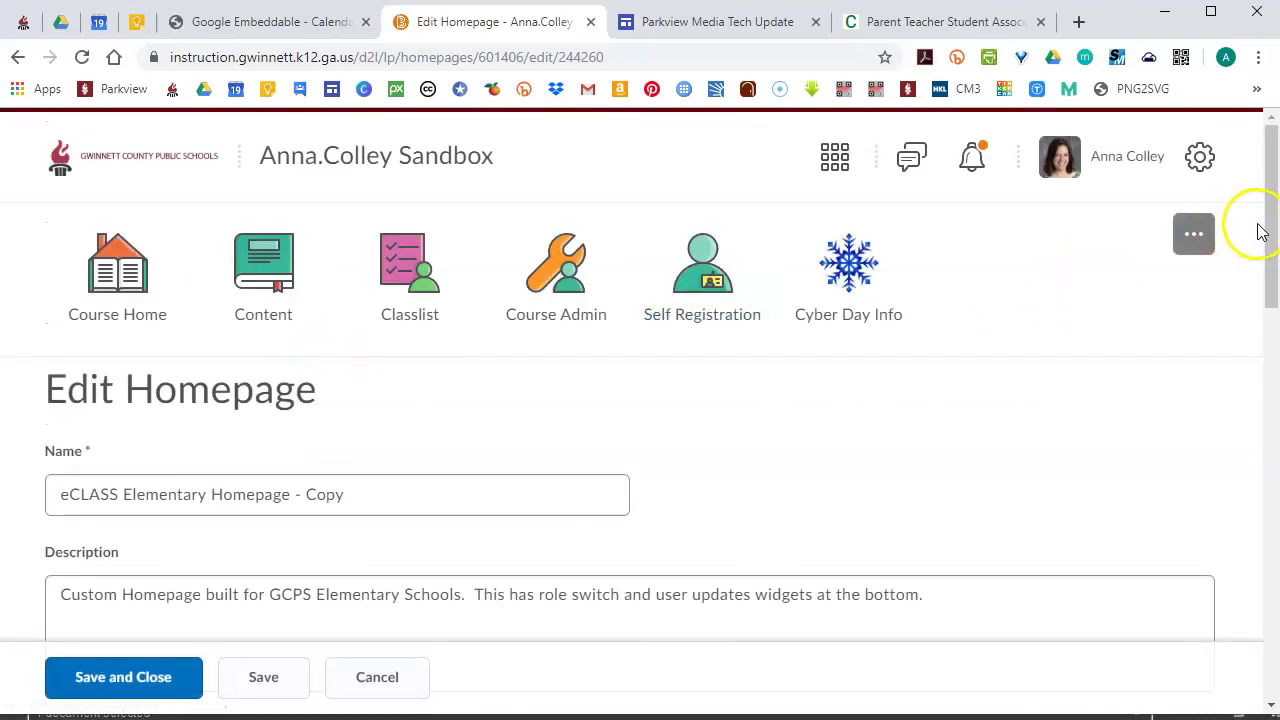
left_click_drag(1270, 231, 1273, 446)
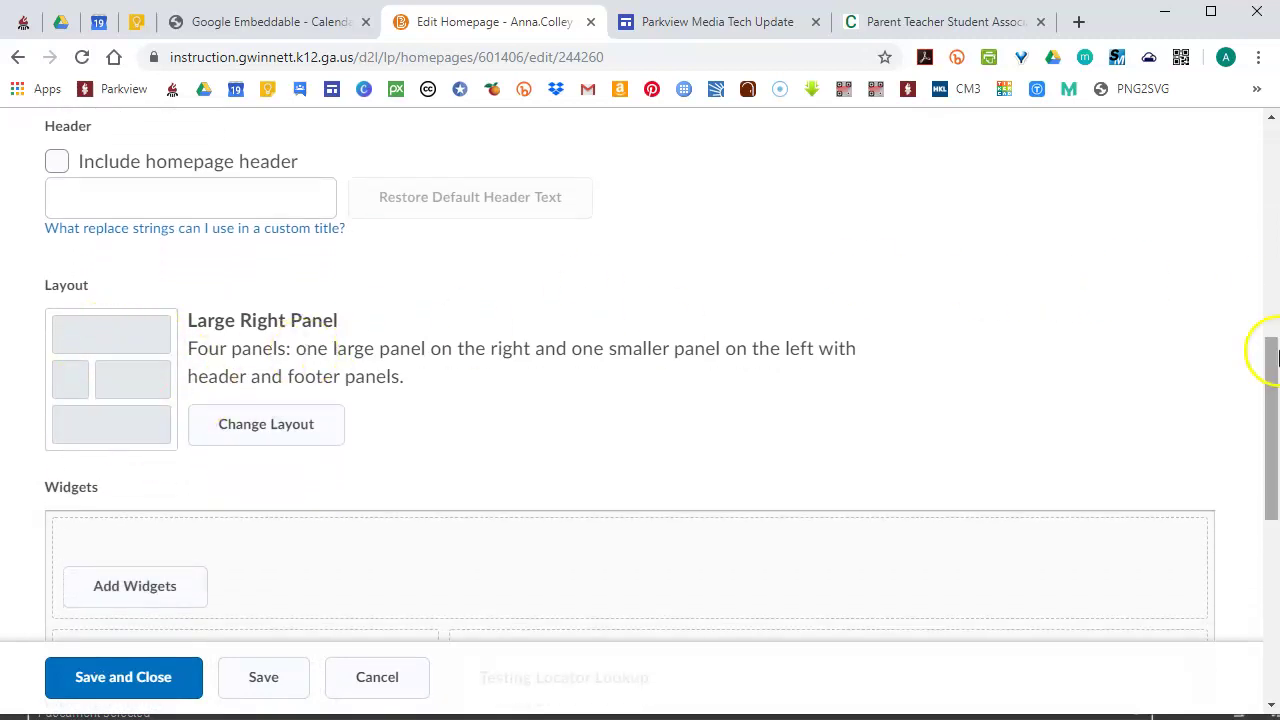
left_click_drag(1271, 366, 1272, 509)
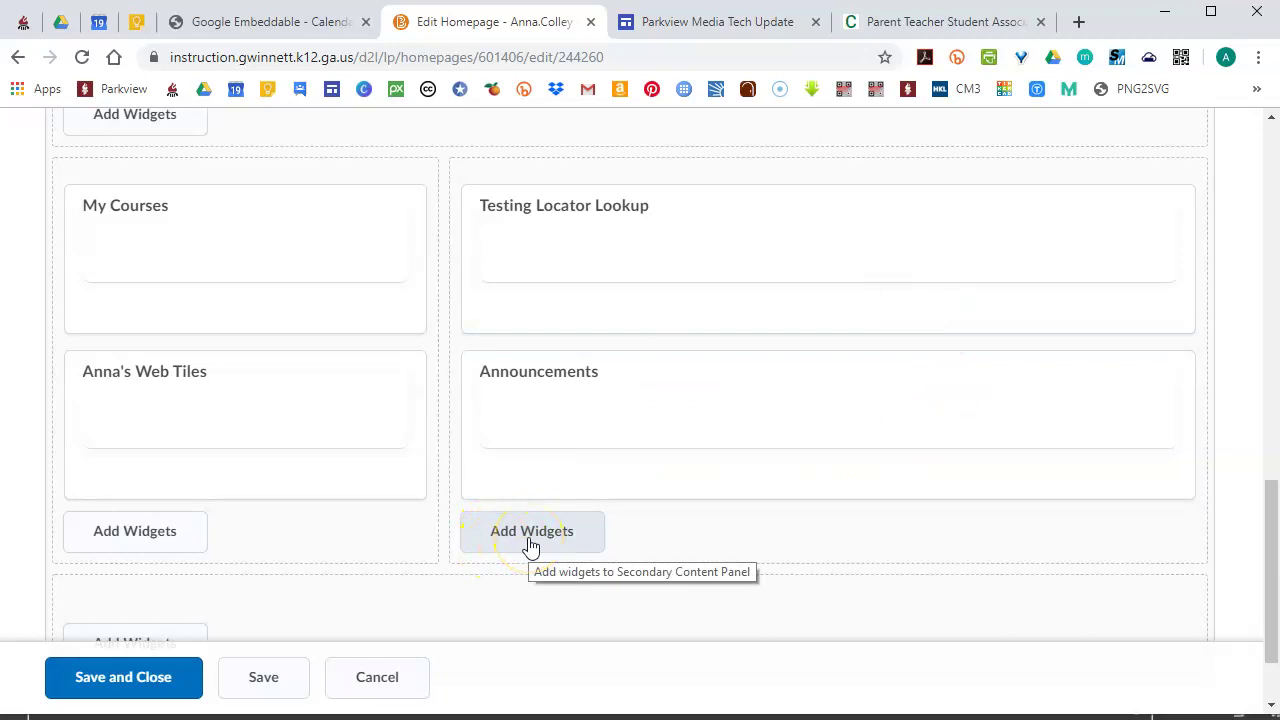
Search widgets for 'google' and add Google Calendar to the right-hand column
left_click(530, 541)
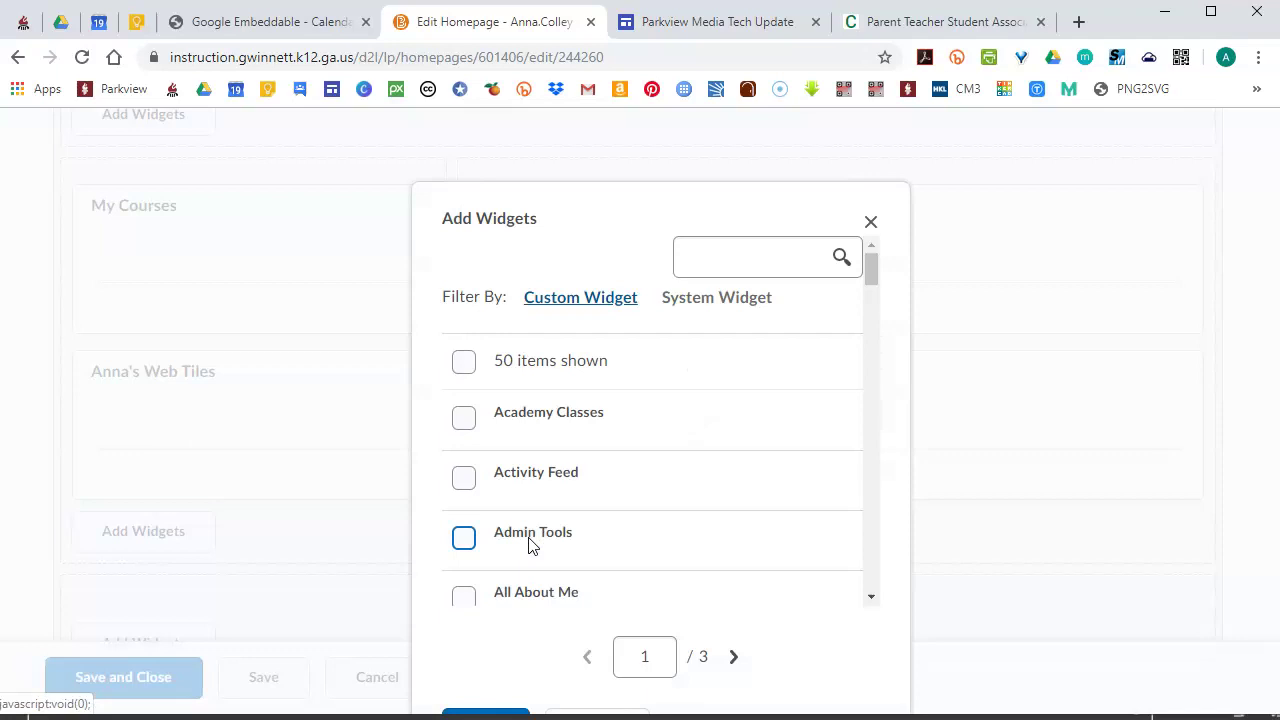
left_click(805, 270)
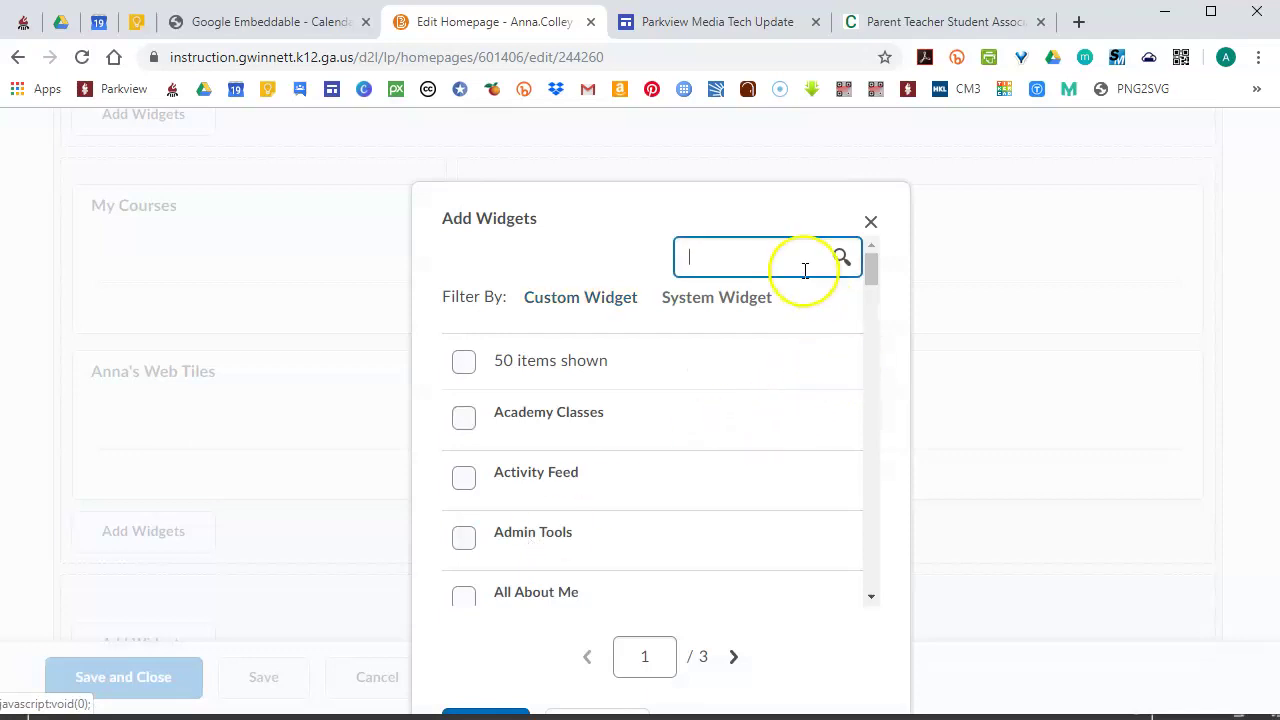
left_click(805, 270)
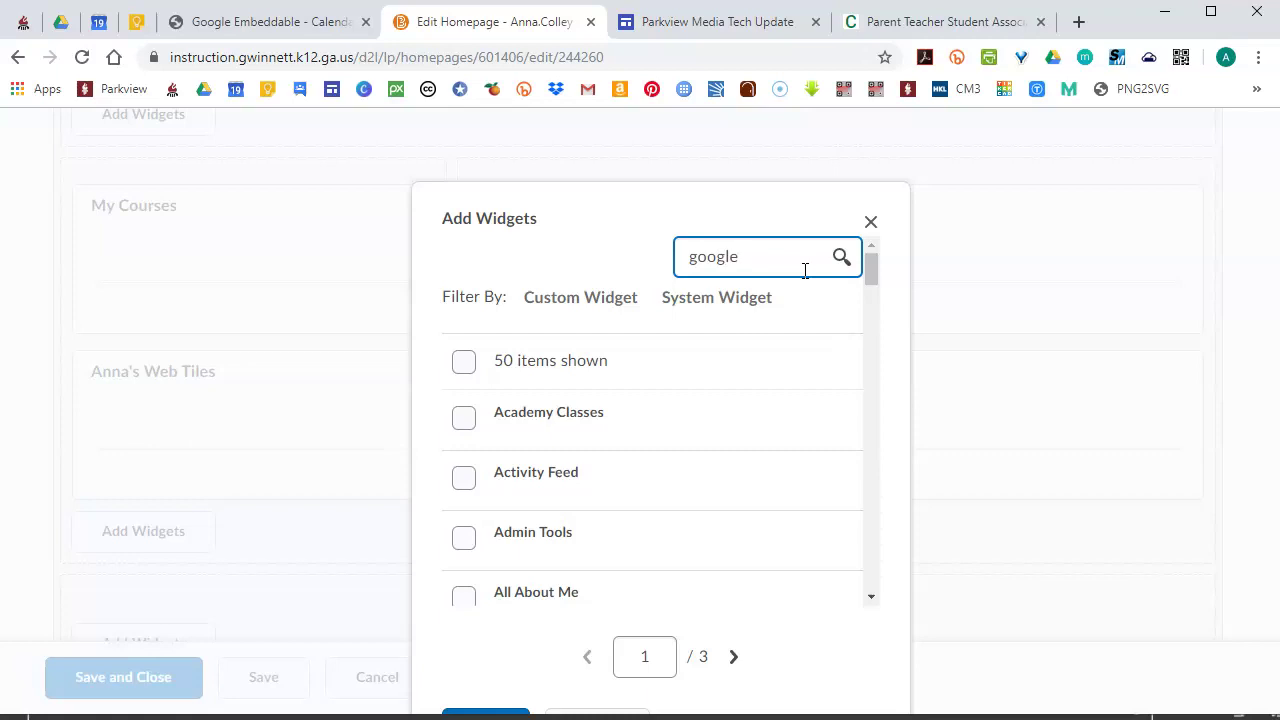
type("google")
key("Return")
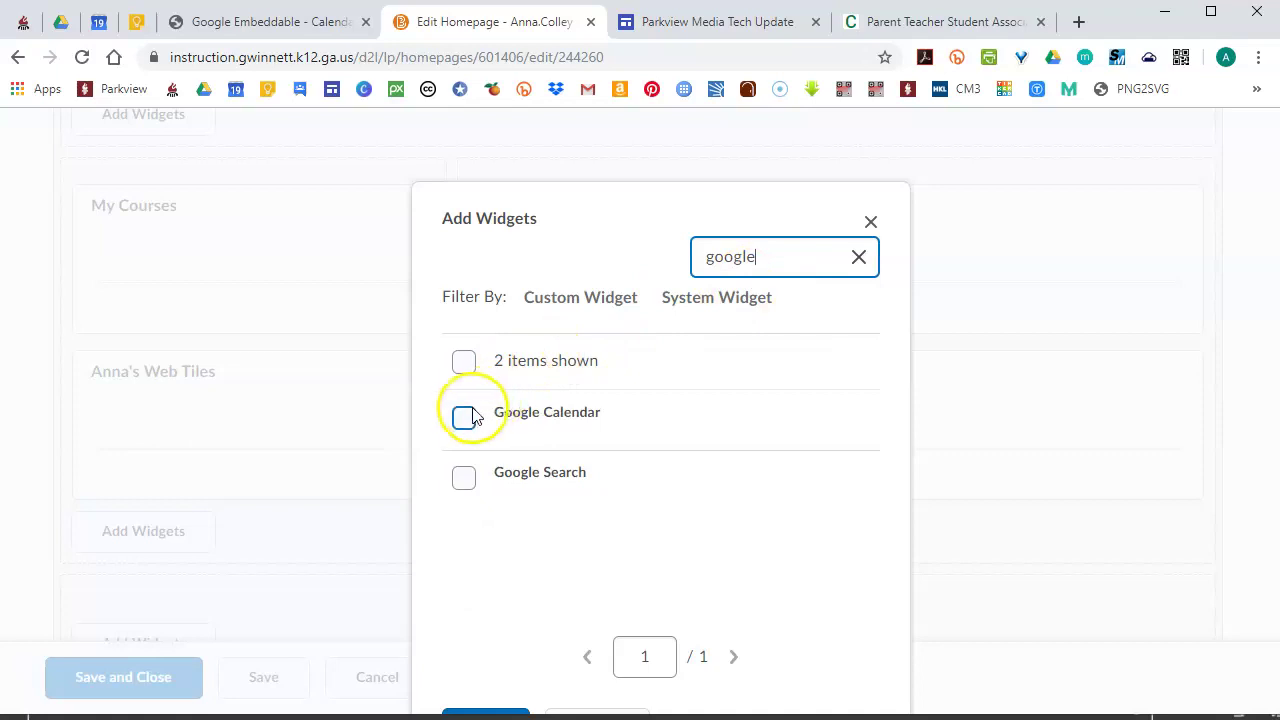
left_click(462, 420)
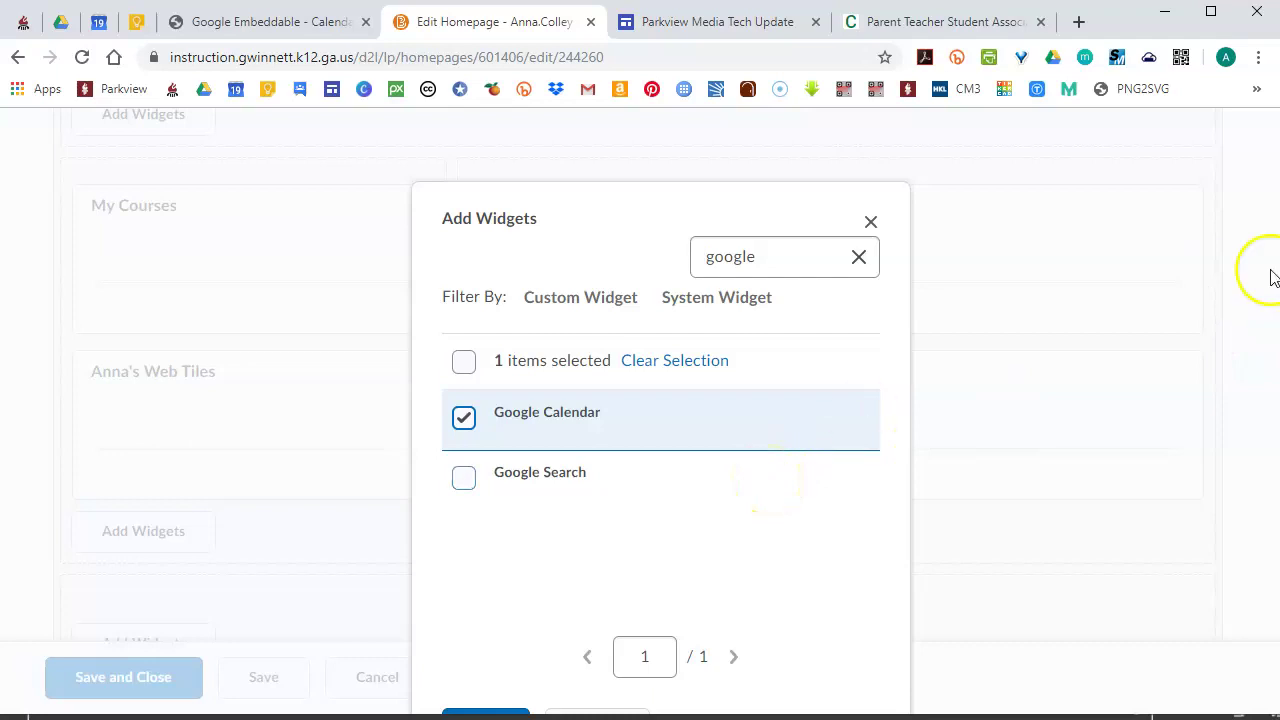
left_click(806, 514)
left_click(806, 514)
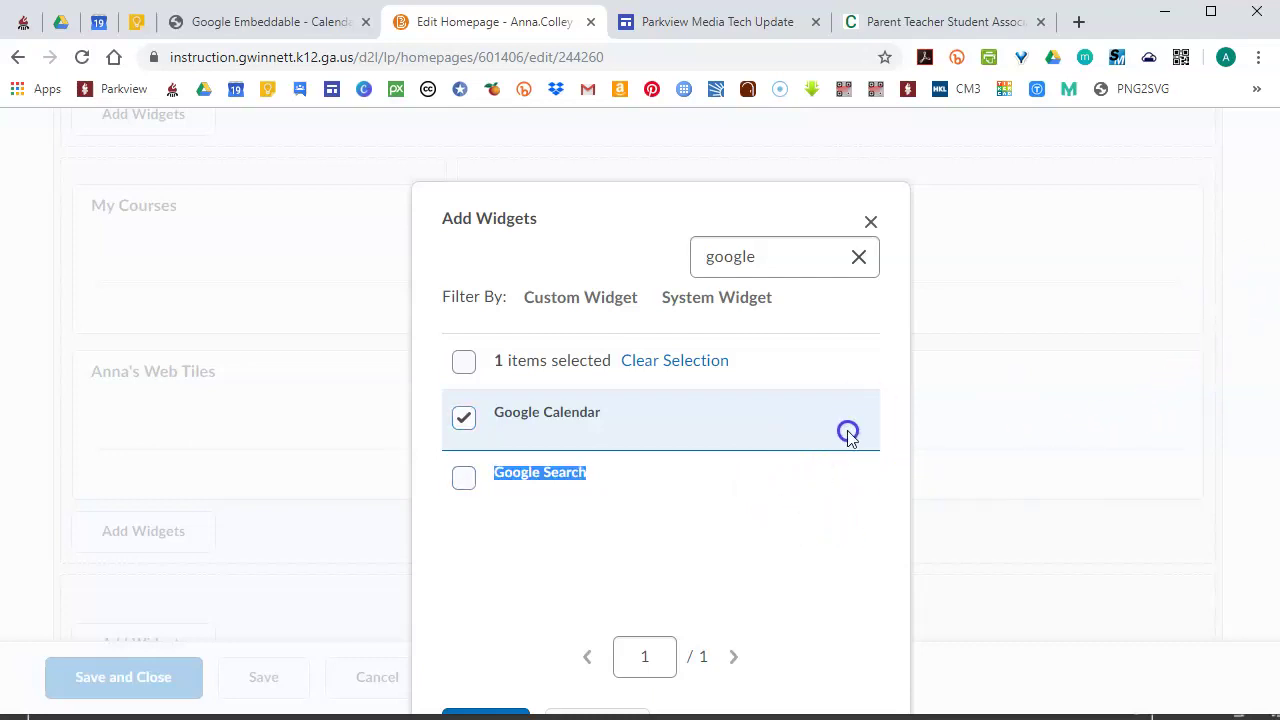
left_click(809, 543)
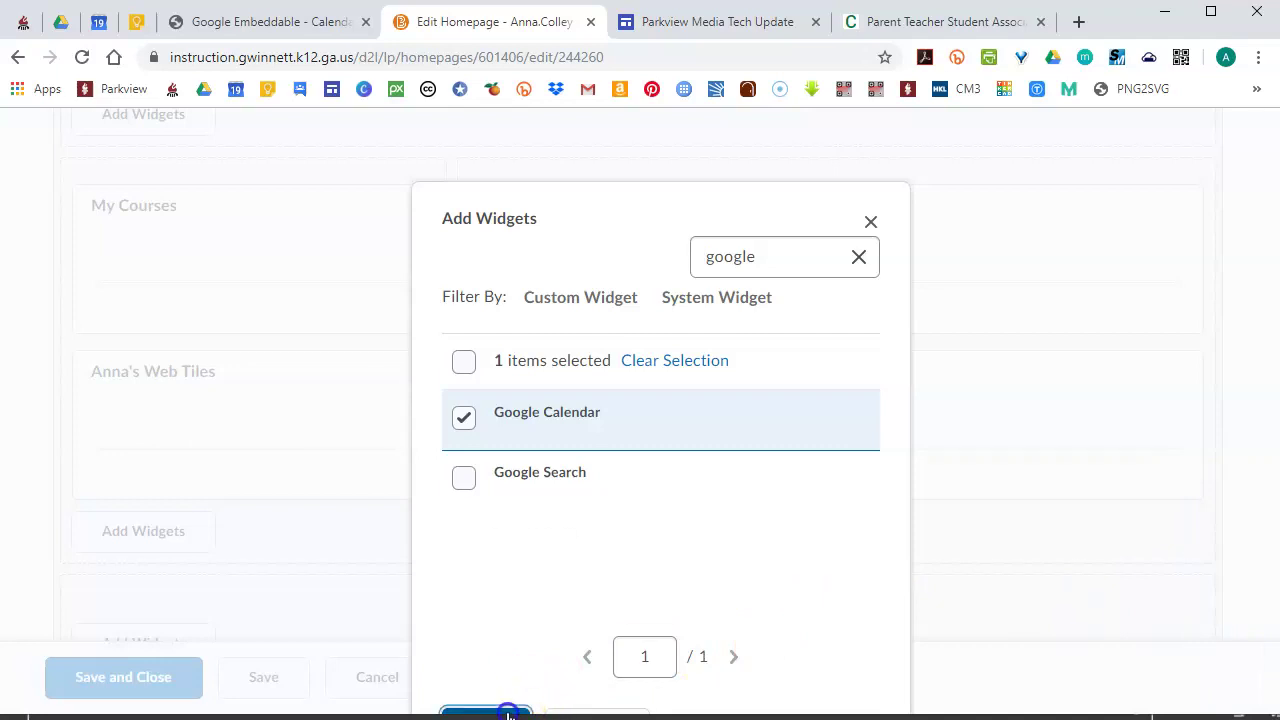
left_click(486, 713)
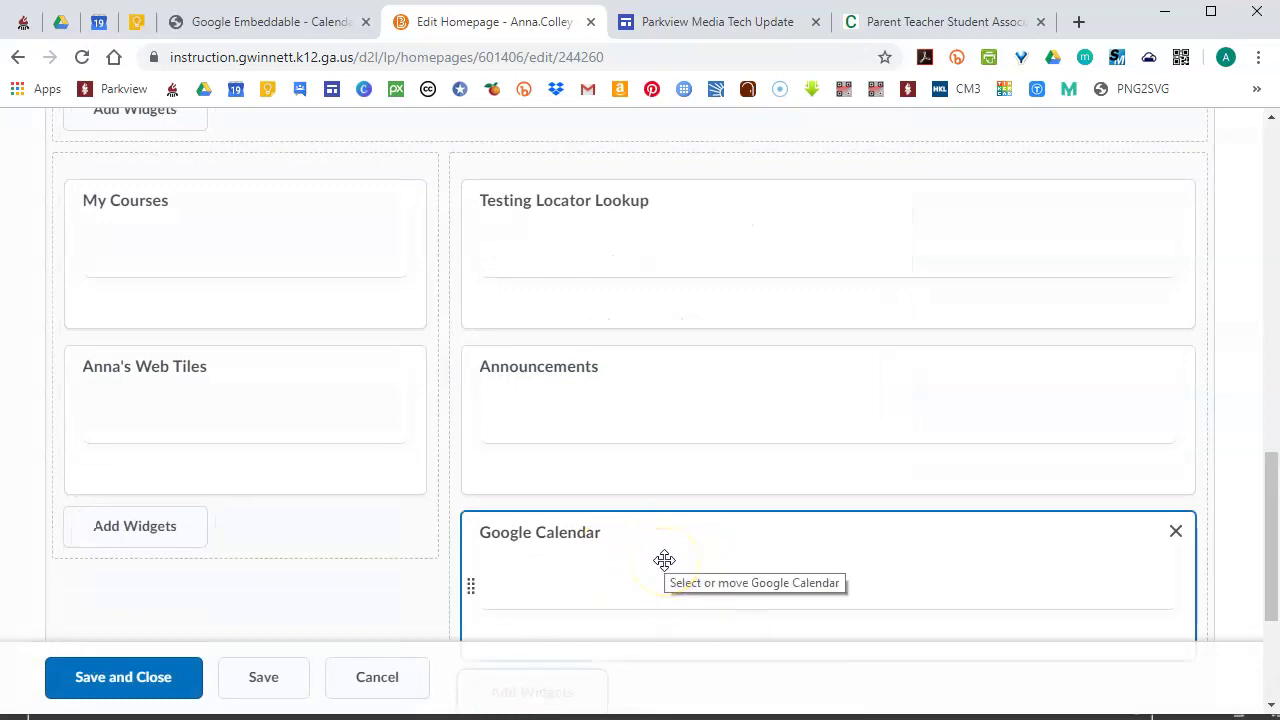
Drag Google Calendar above Testing Locator Lookup and Announcements, then save and close the layout
left_click_drag(665, 560, 290, 483)
left_click_drag(246, 569, 668, 186)
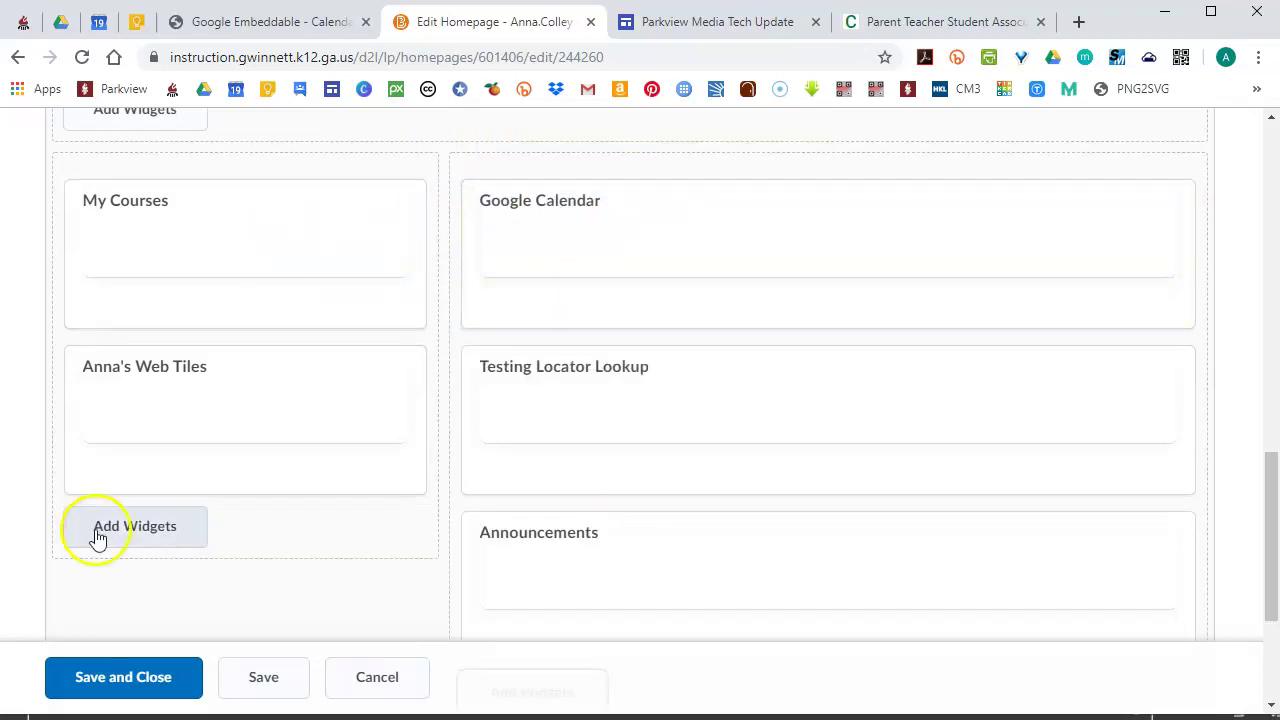
left_click(160, 687)
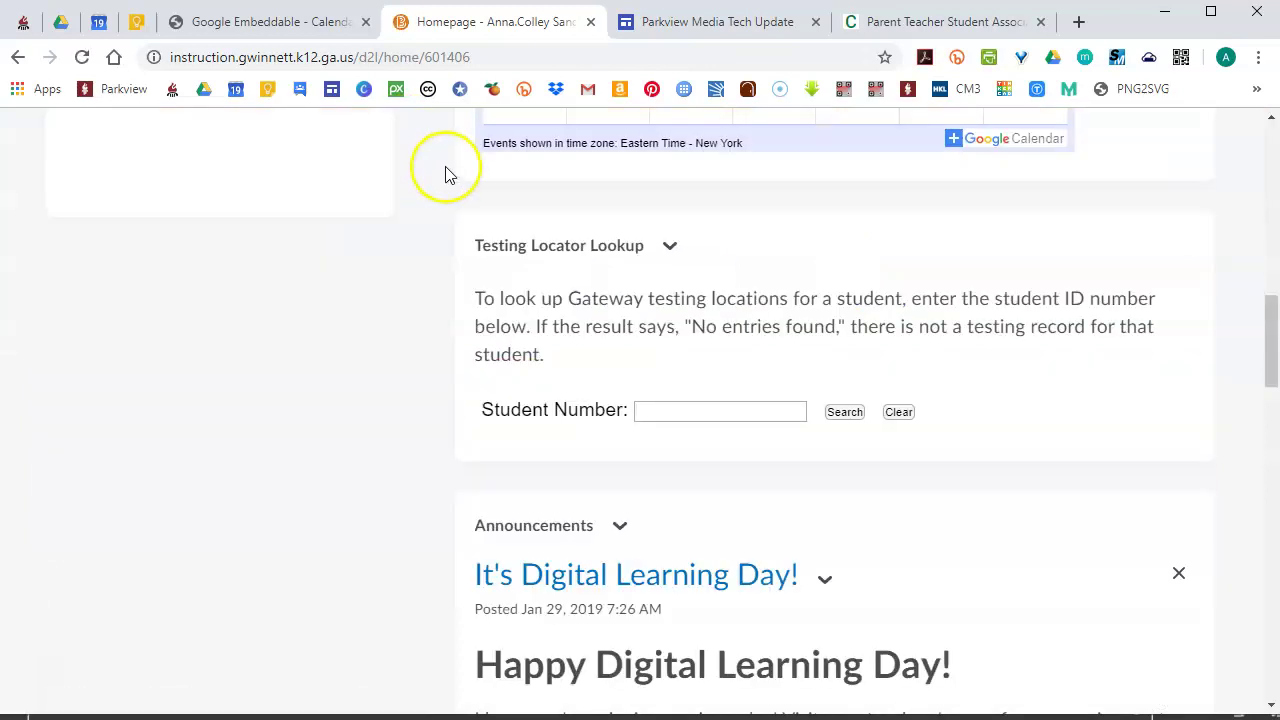
Scroll the course homepage to view the Google Calendar widget showing September 2019
left_click_drag(1268, 331, 1263, 163)
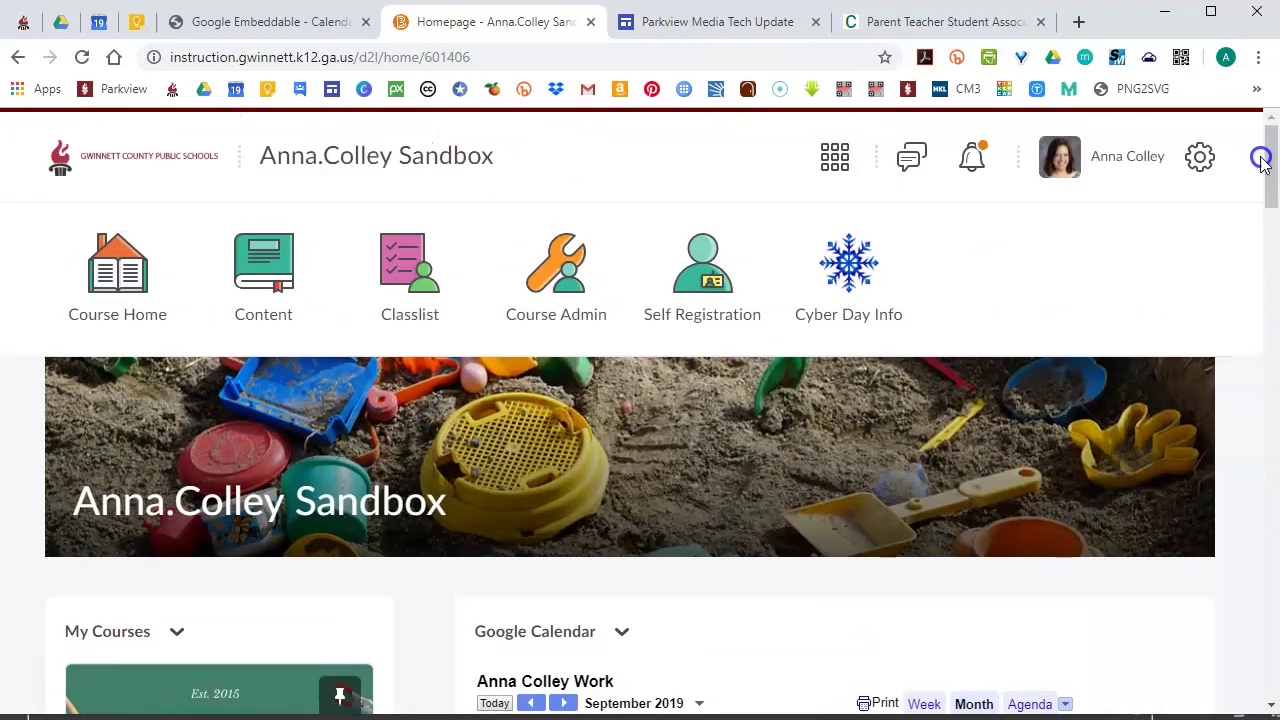